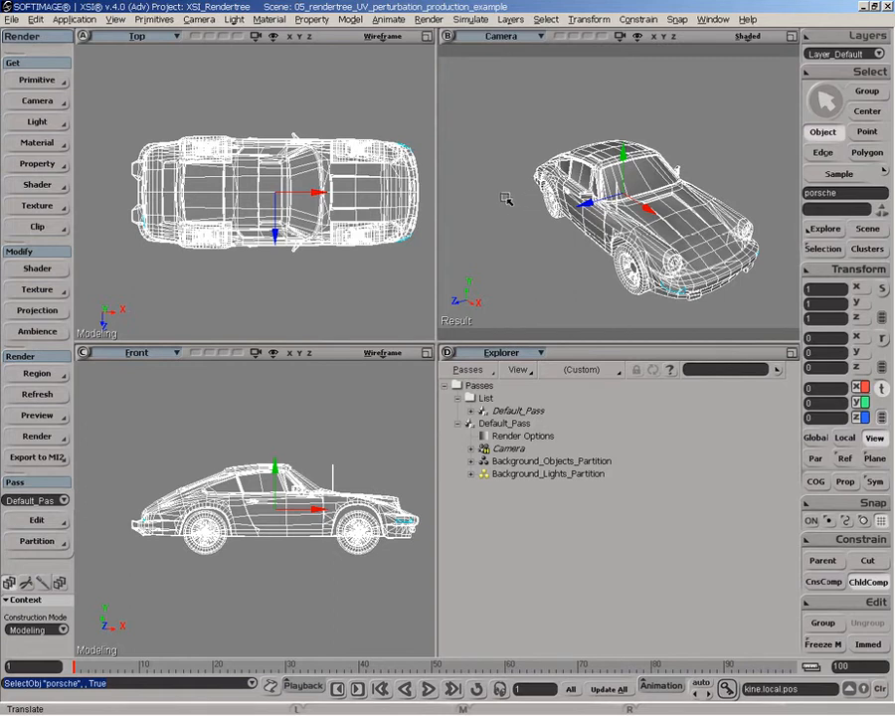
Apply a Spatial texture projection to the porsche
left_click(40, 165)
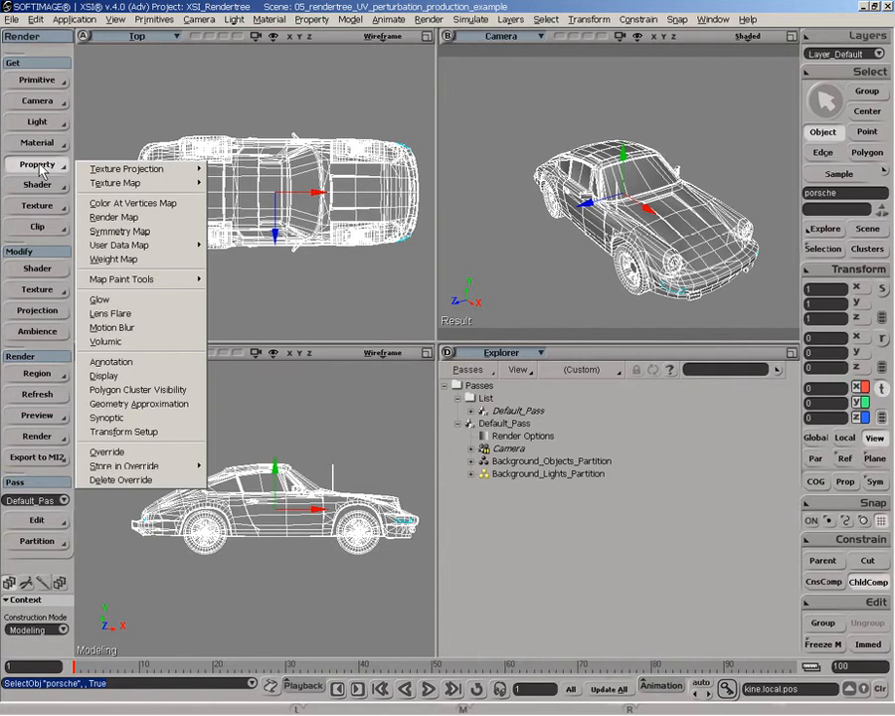
mouse_move(150, 169)
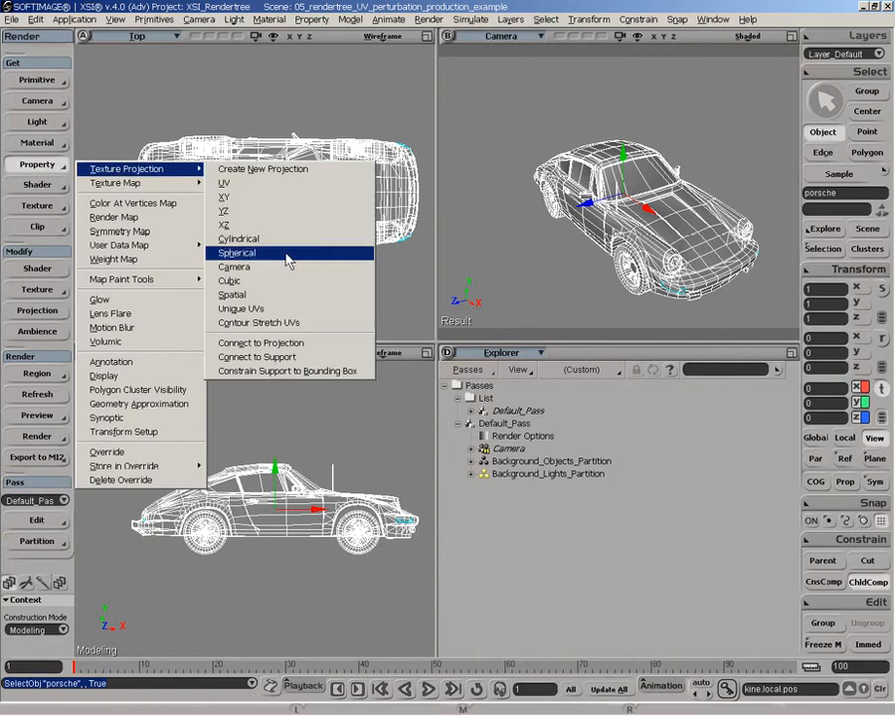
left_click(279, 301)
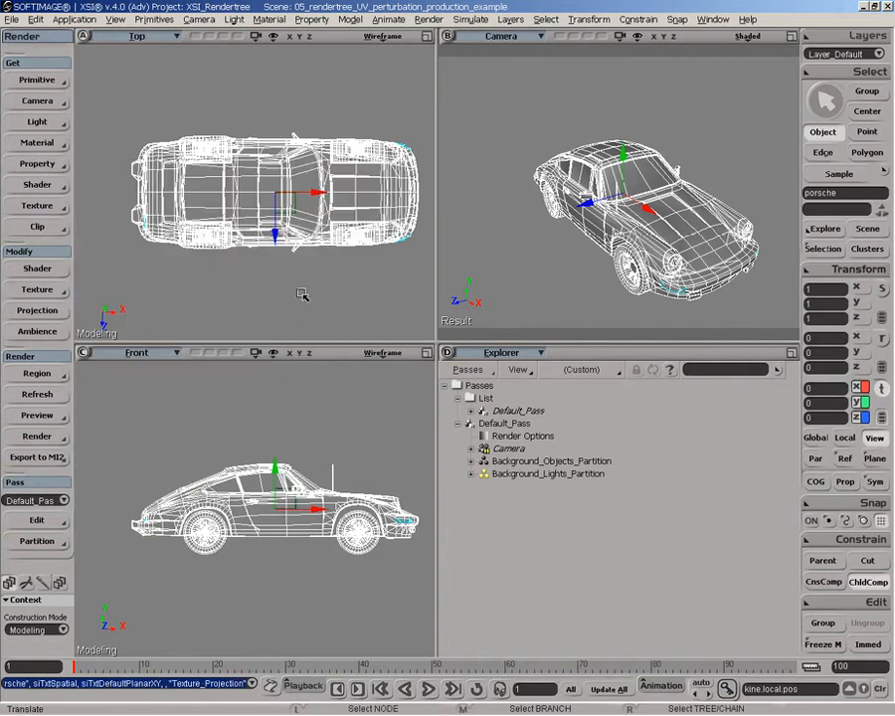
Move the texture support just behind the car's rear, to X about -8.19 and Y about -0.05
left_click(295, 513)
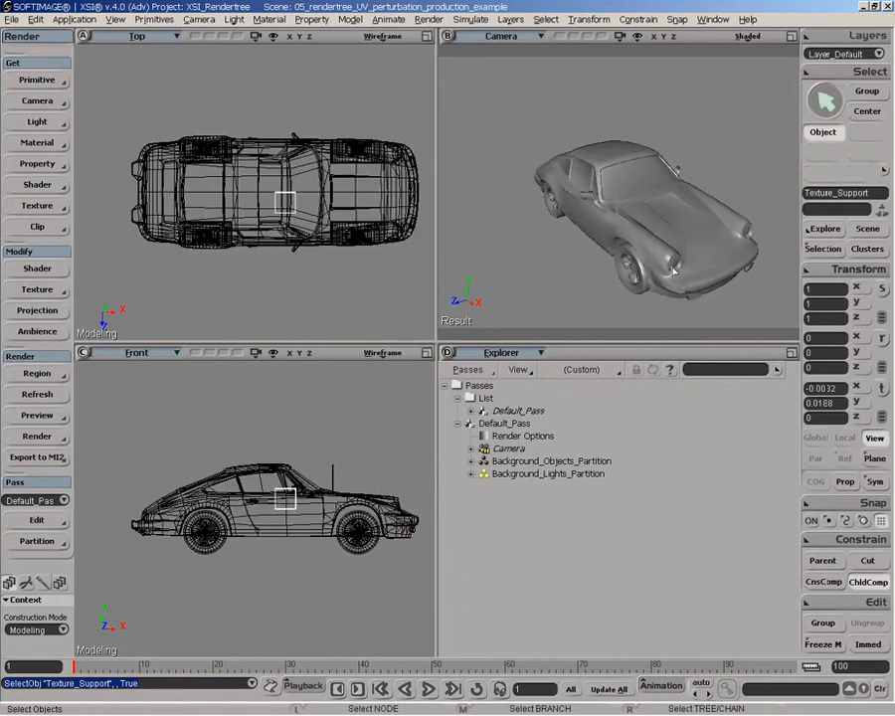
key("v")
left_click_drag(295, 204, 139, 249)
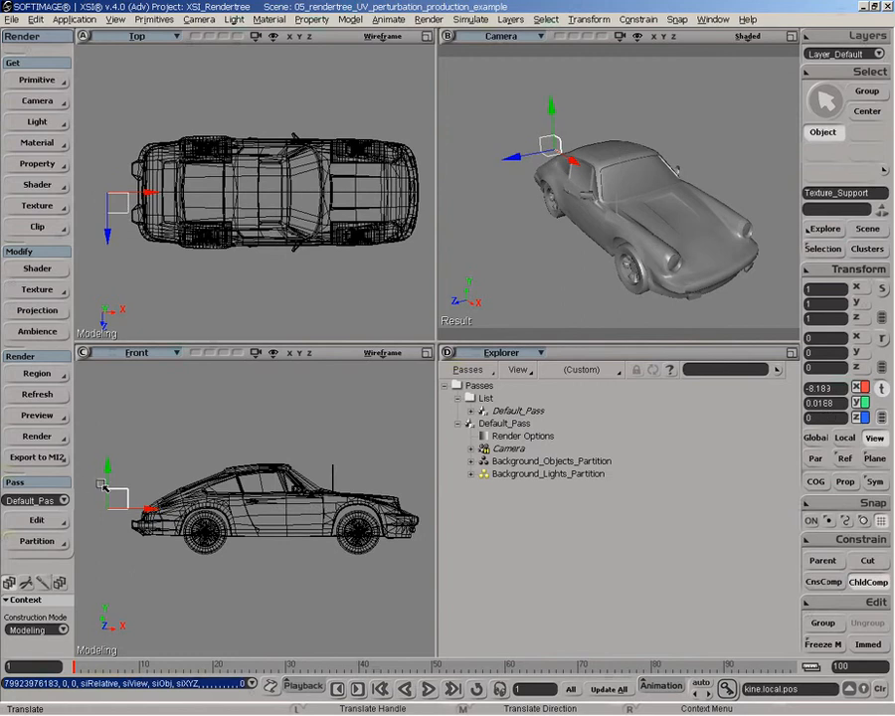
left_click_drag(108, 486, 111, 494)
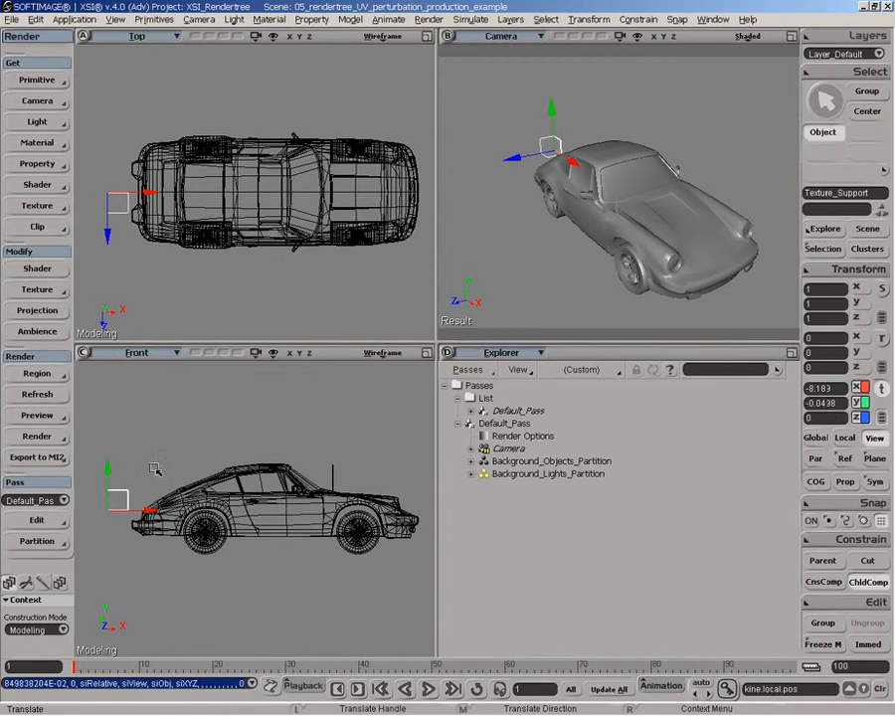
key("o")
left_click_drag(542, 89, 600, 106)
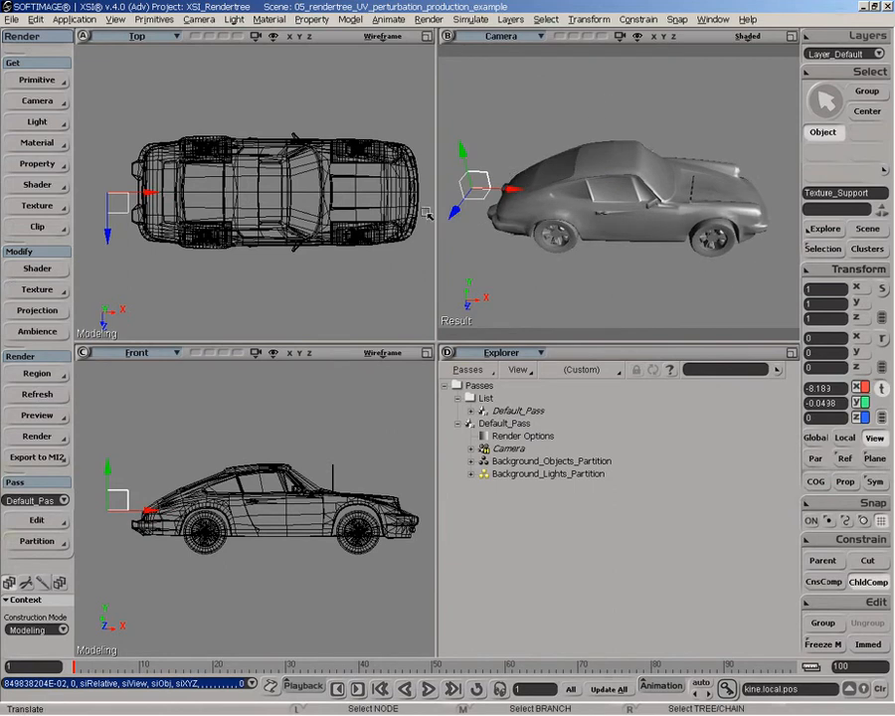
Assign a Phong material to the porsche and spread its Phong and Material nodes apart in the Render Tree
left_click(815, 108)
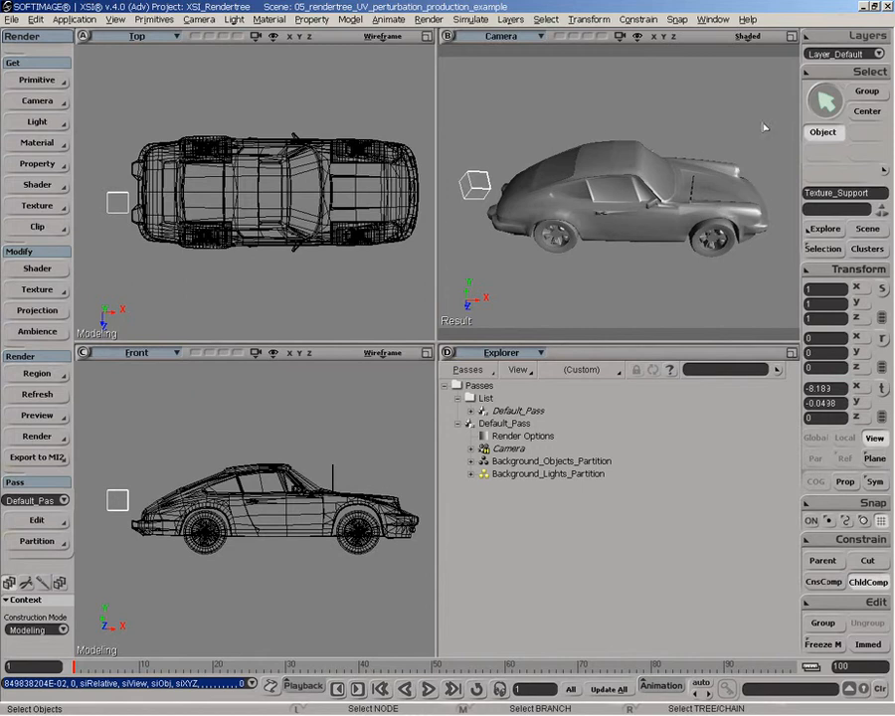
left_click(609, 171)
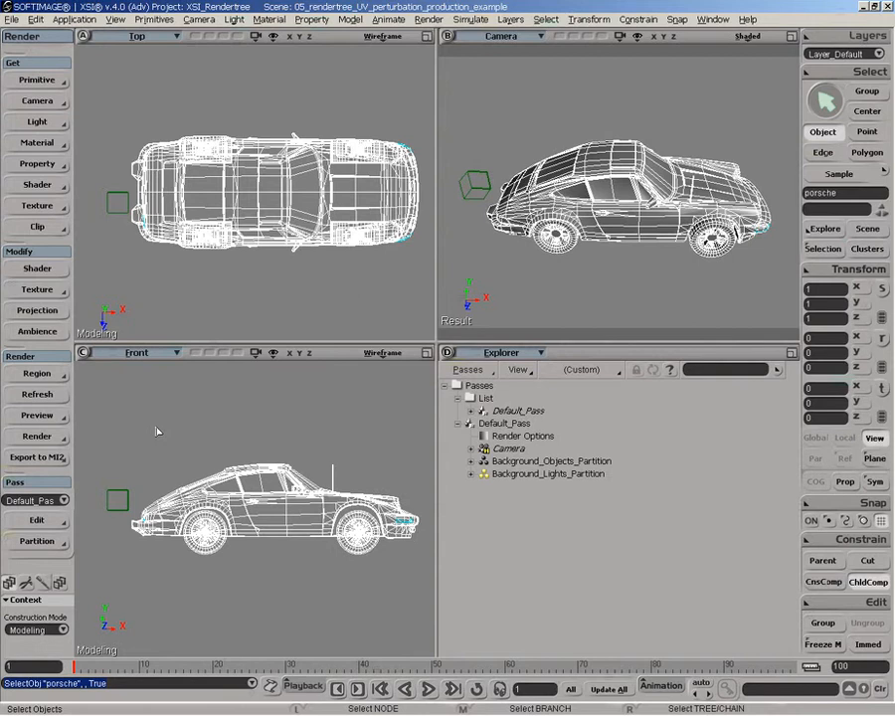
left_click(36, 143)
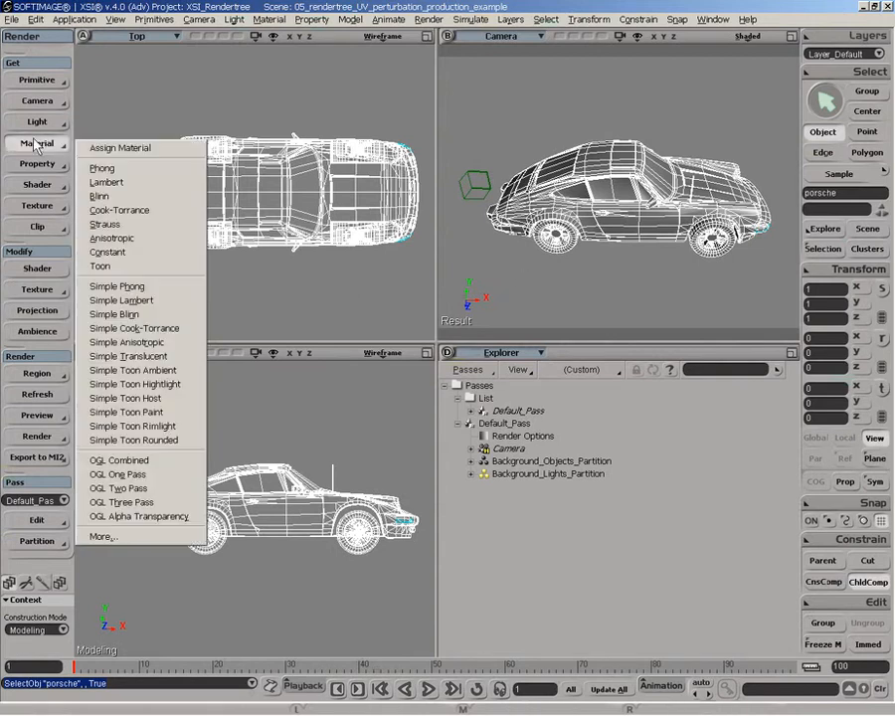
left_click(102, 169)
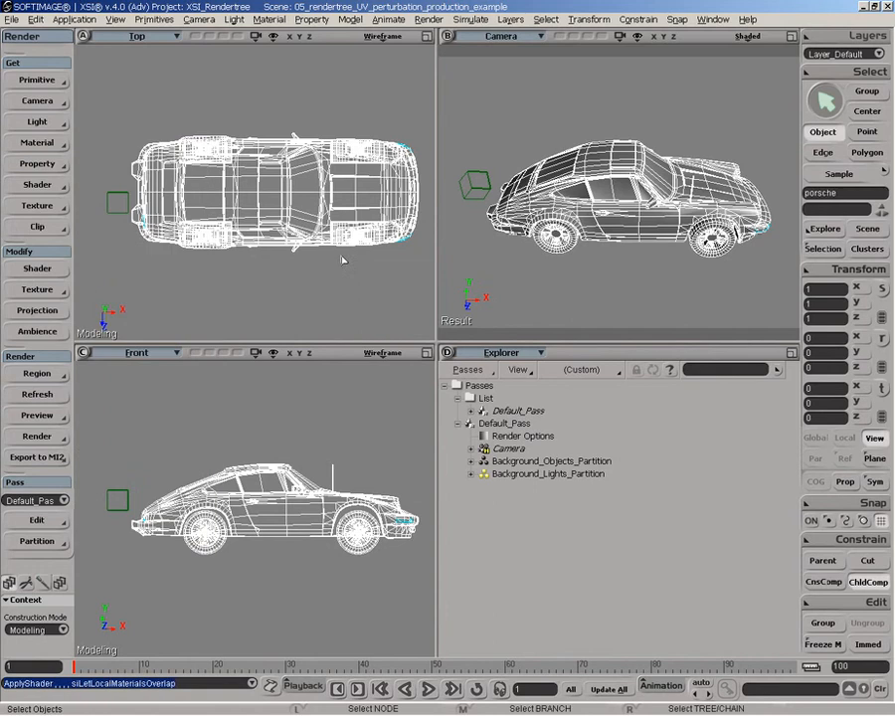
key("7")
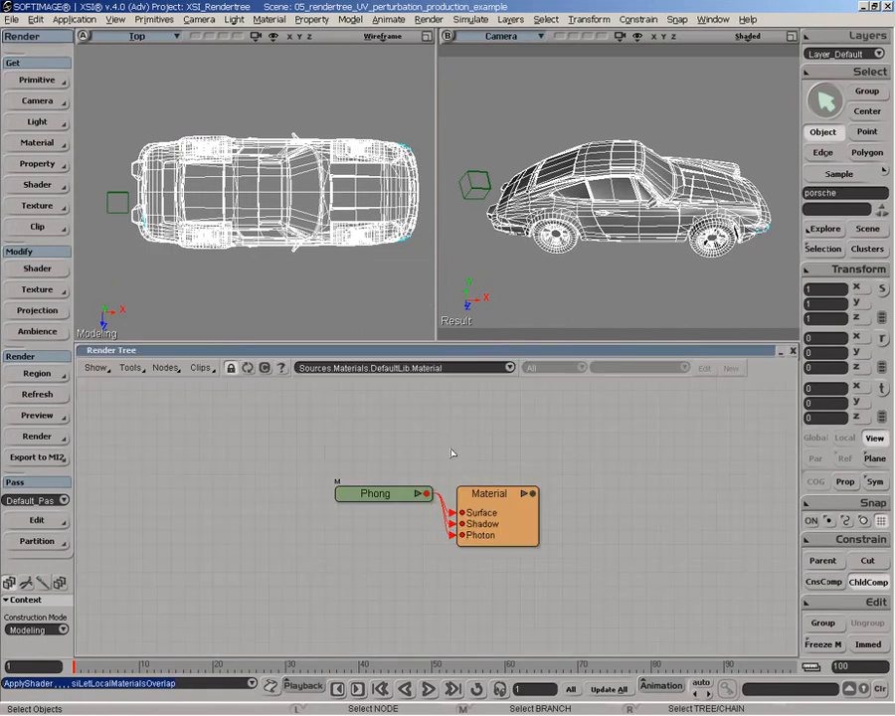
left_click_drag(491, 518, 627, 515)
left_click_drag(365, 497, 348, 500)
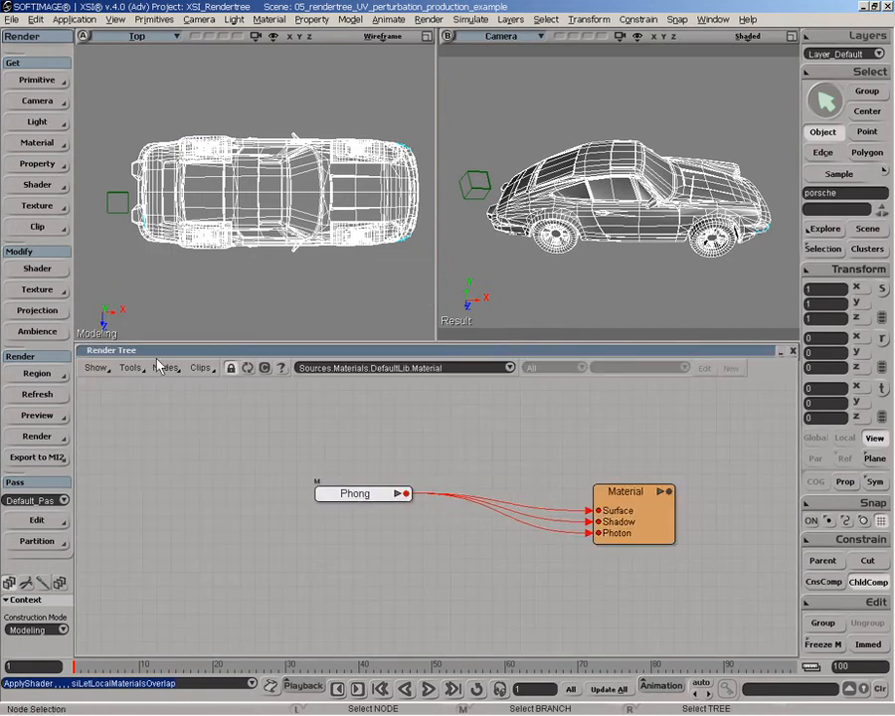
Add a Texture Space Generators Projection node to the empty area of the Render Tree
left_click(165, 367)
mouse_move(186, 367)
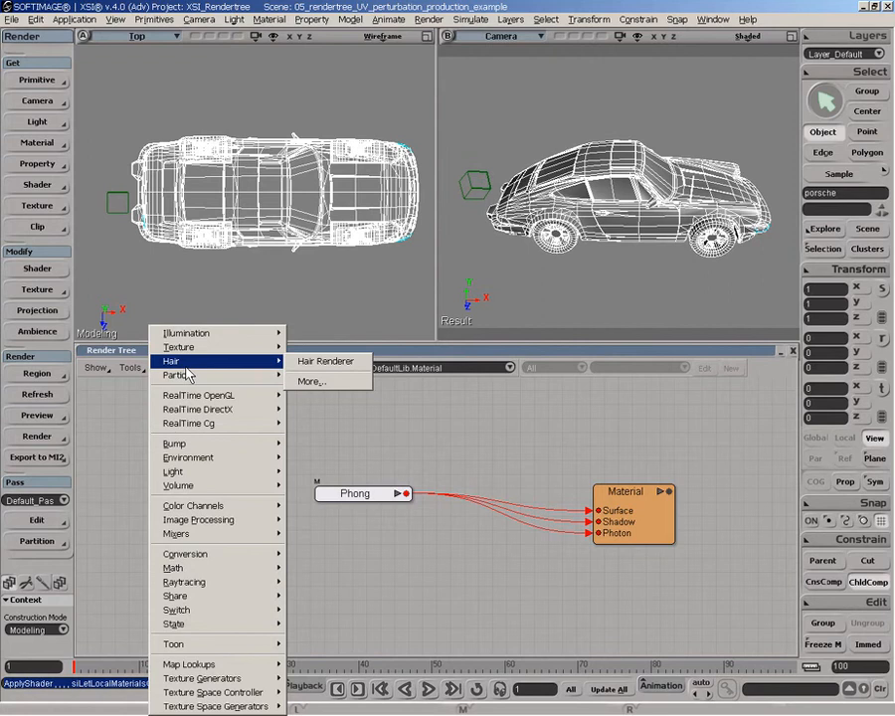
mouse_move(259, 705)
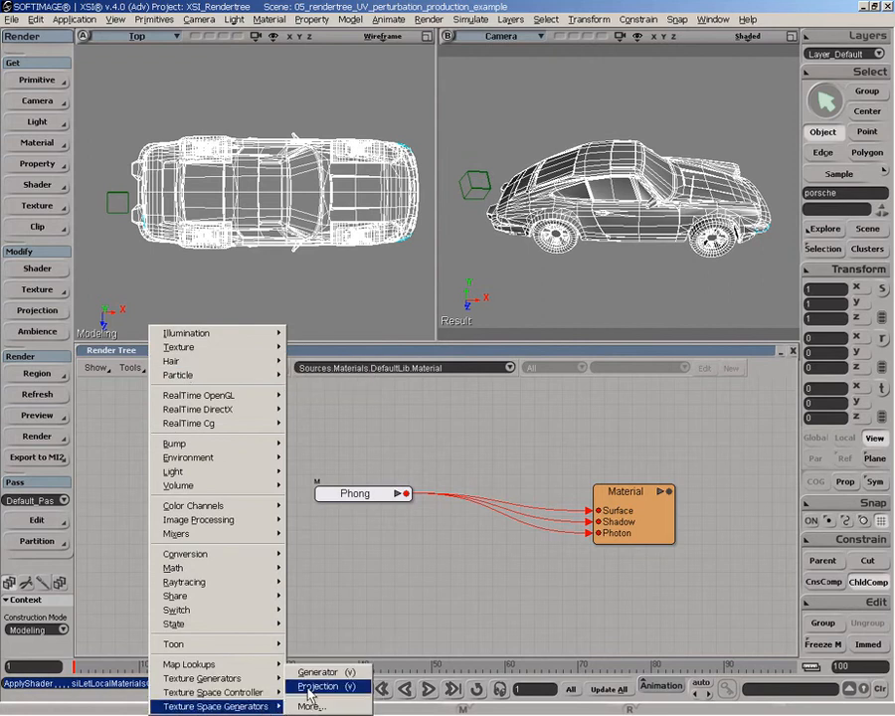
left_click(308, 696)
left_click(135, 425)
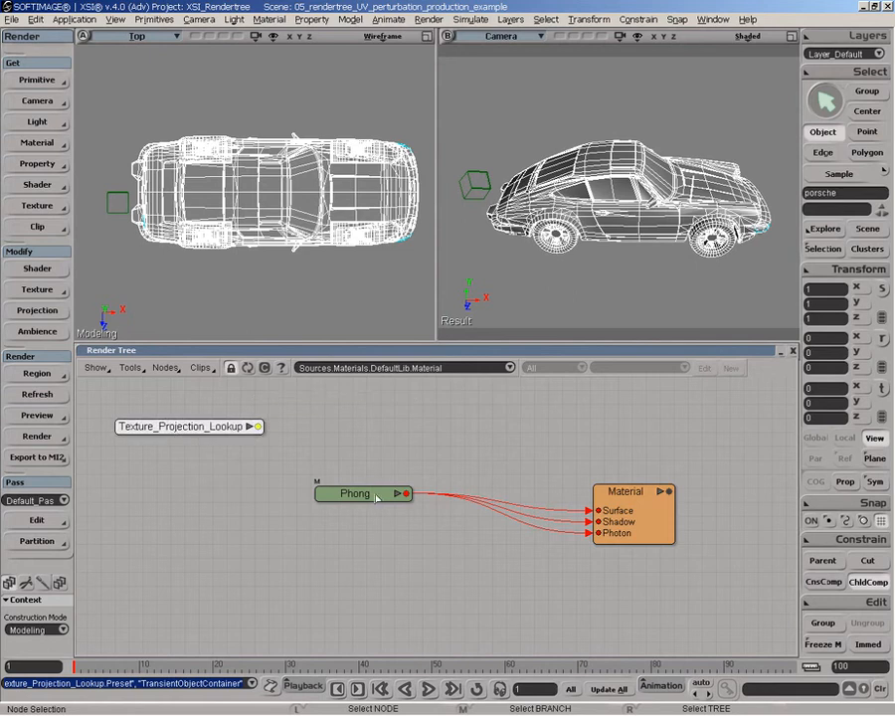
Move the Phong node closer to the Material node and add a Gradient texture generator beside the projection lookup
left_click_drag(375, 498, 500, 494)
left_click(166, 367)
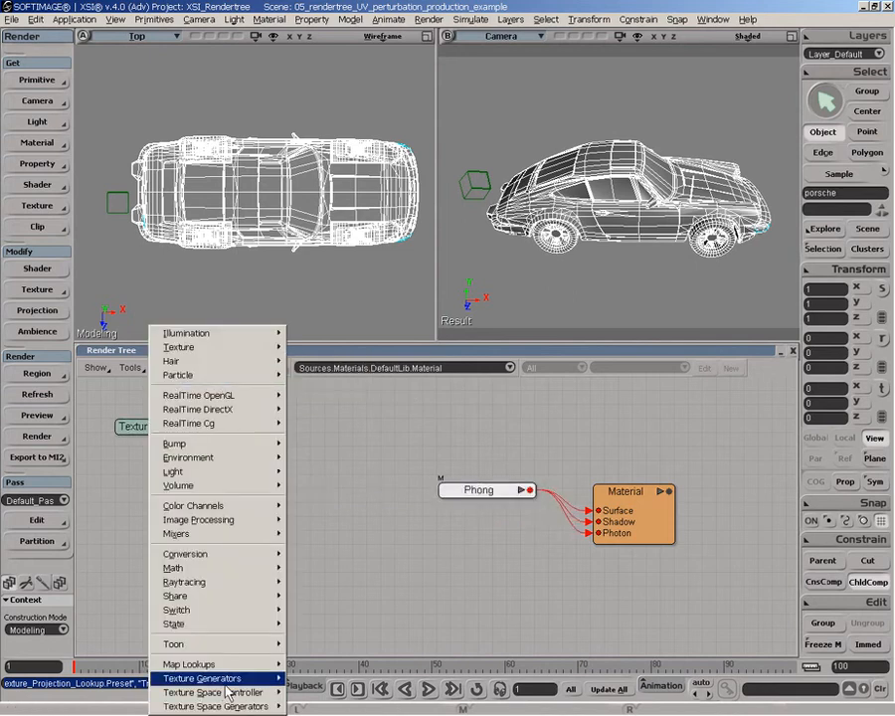
mouse_move(229, 679)
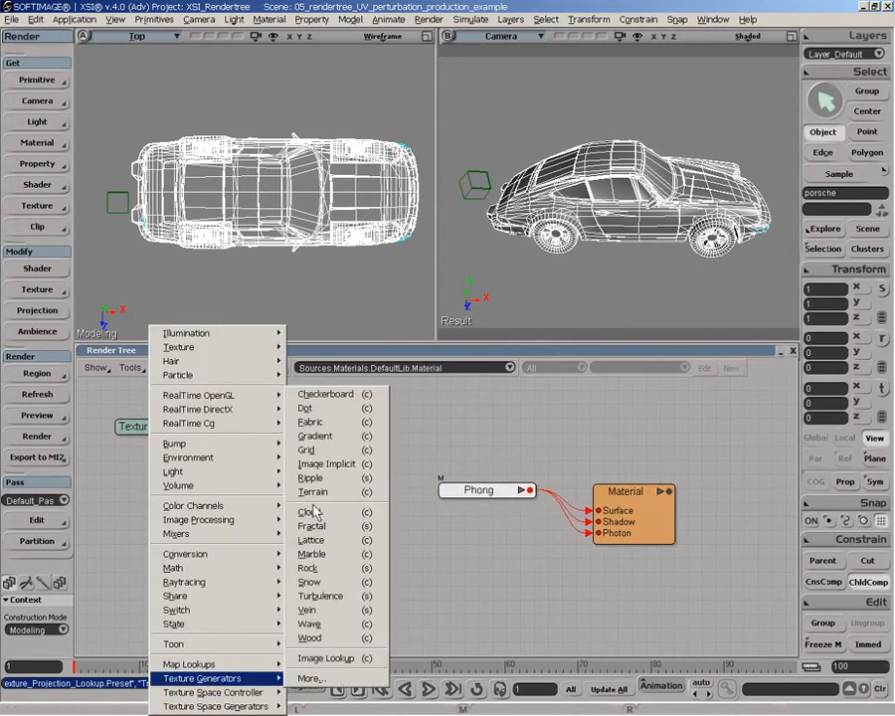
left_click(333, 436)
left_click_drag(382, 421, 356, 421)
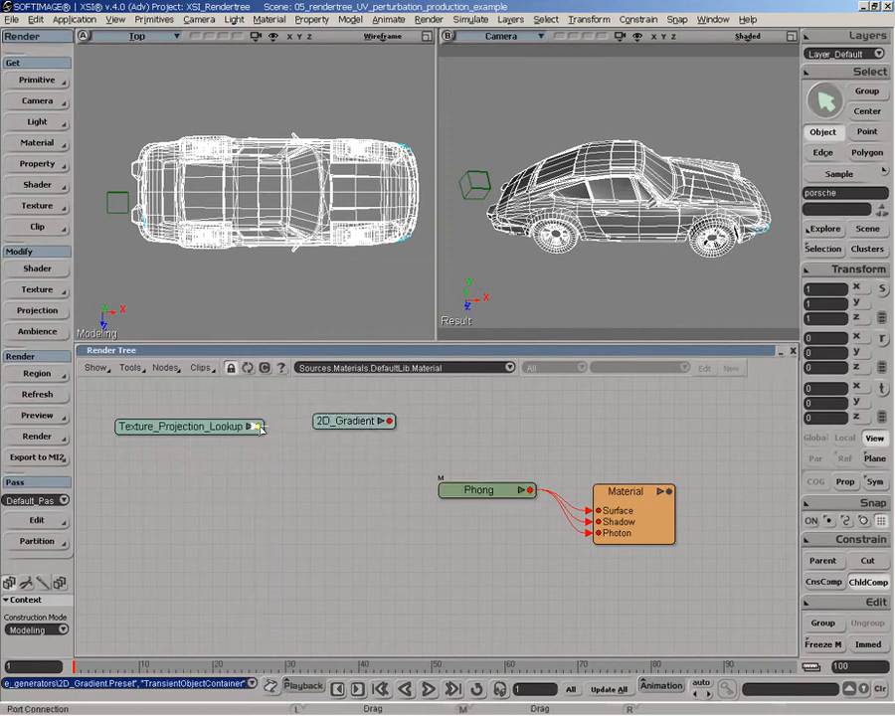
Connect Texture_Projection_Lookup to the gradient's coord input and the gradient's output to the Material's Surface input
left_click_drag(258, 427, 636, 504)
left_click(382, 117)
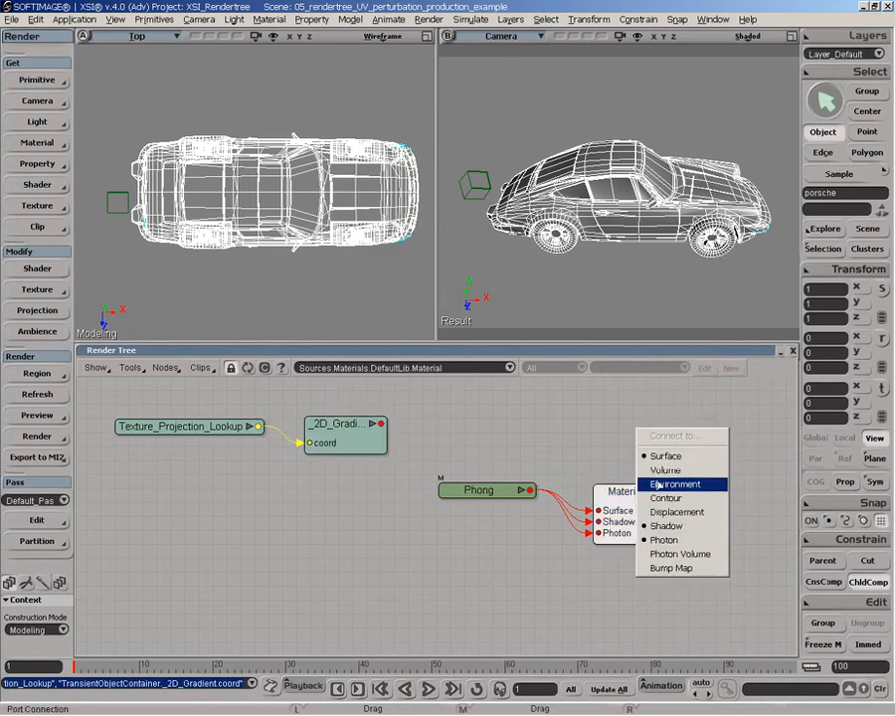
left_click(664, 455)
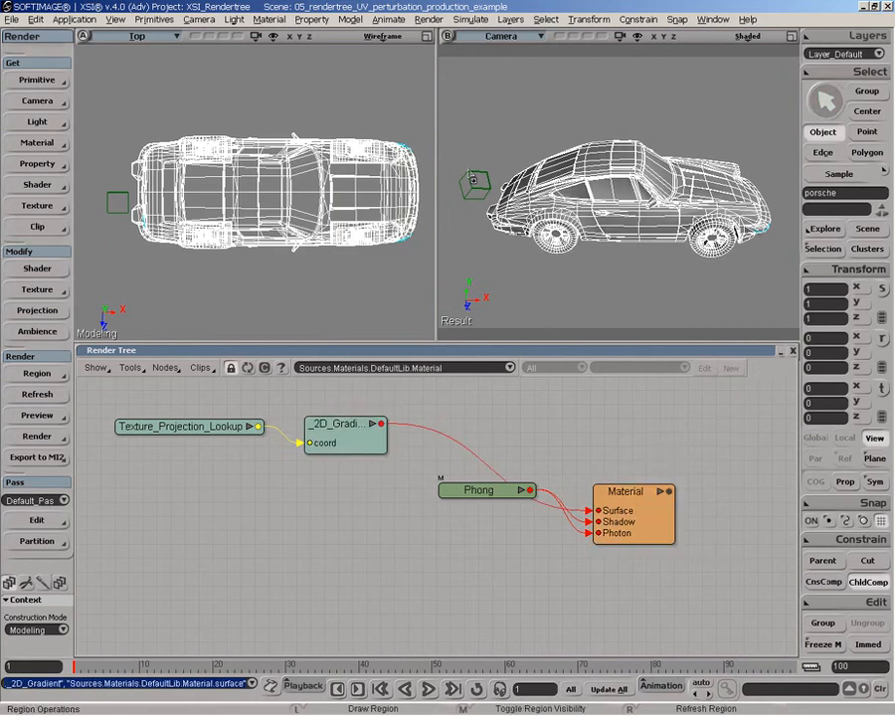
Draw a render region around the whole car in the Camera view and set the gradient type to Horizontal
left_click_drag(446, 125, 788, 266)
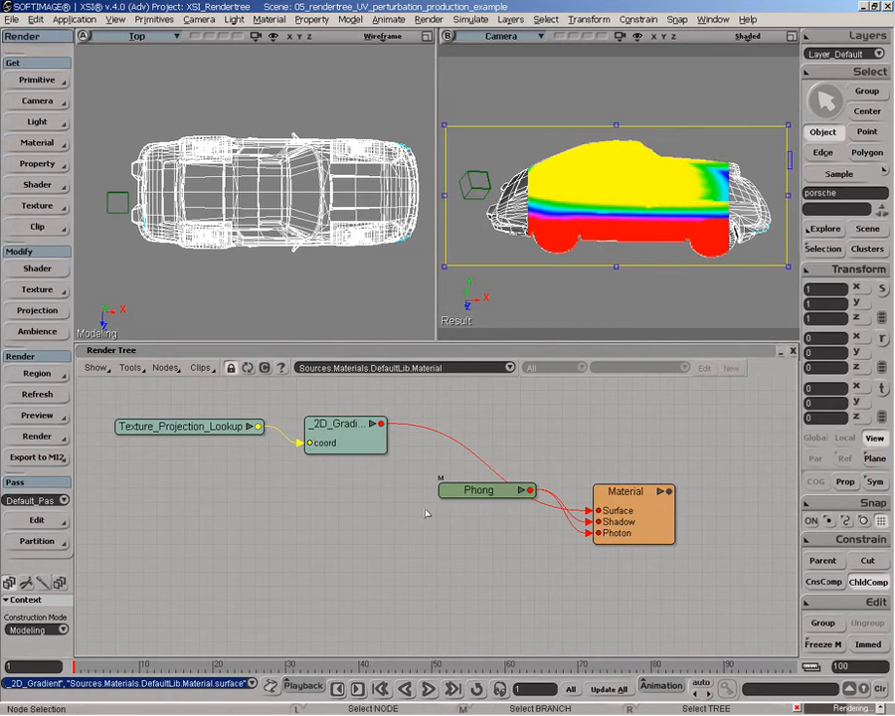
double_click(343, 443)
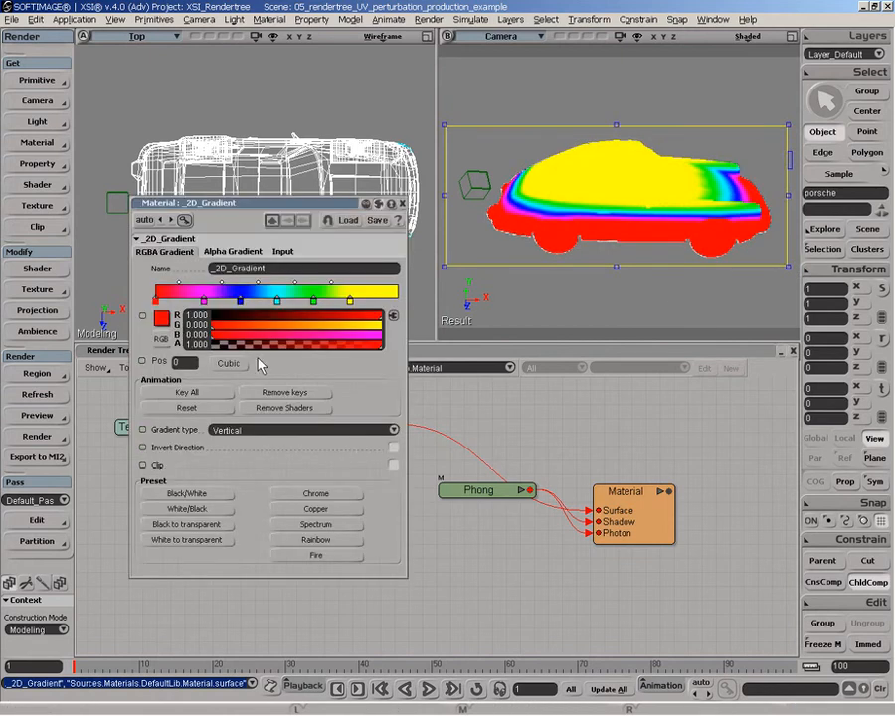
left_click(264, 427)
left_click(266, 436)
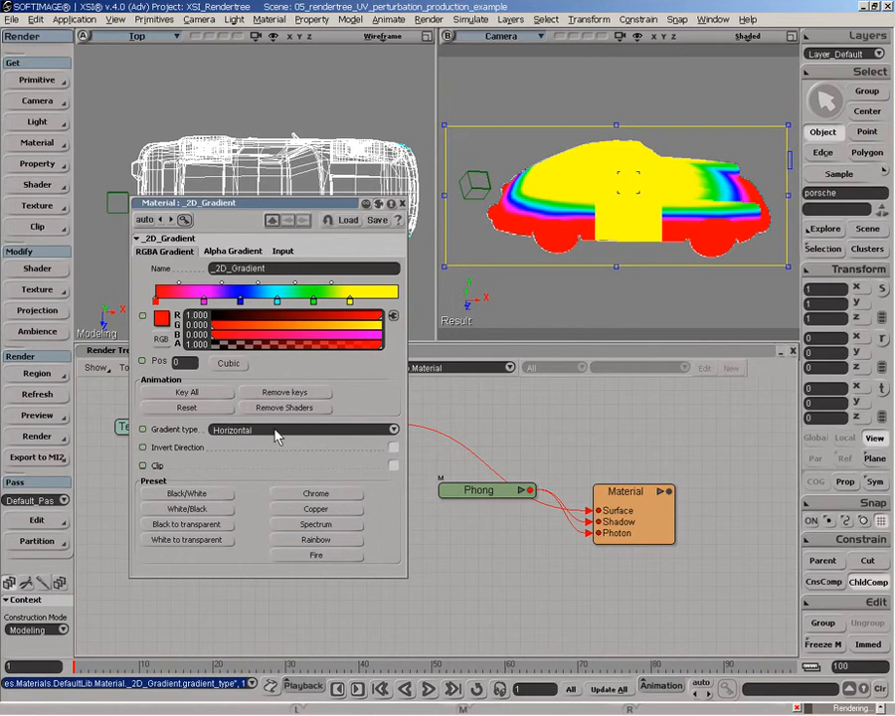
Set the gradient's input type to Vector input and its active range maximum to 18
left_click(248, 251)
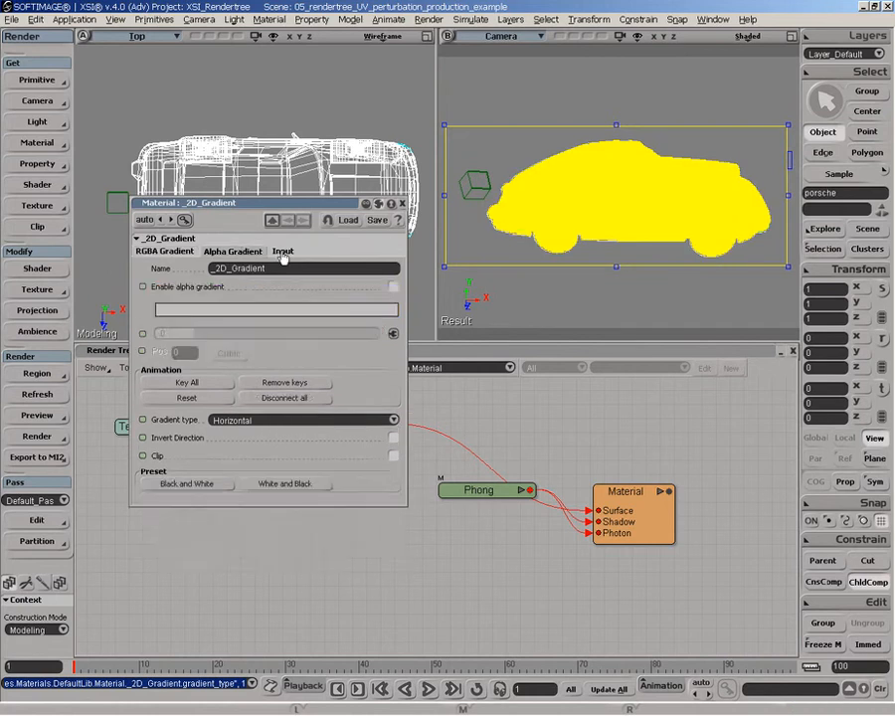
left_click(282, 251)
left_click(247, 287)
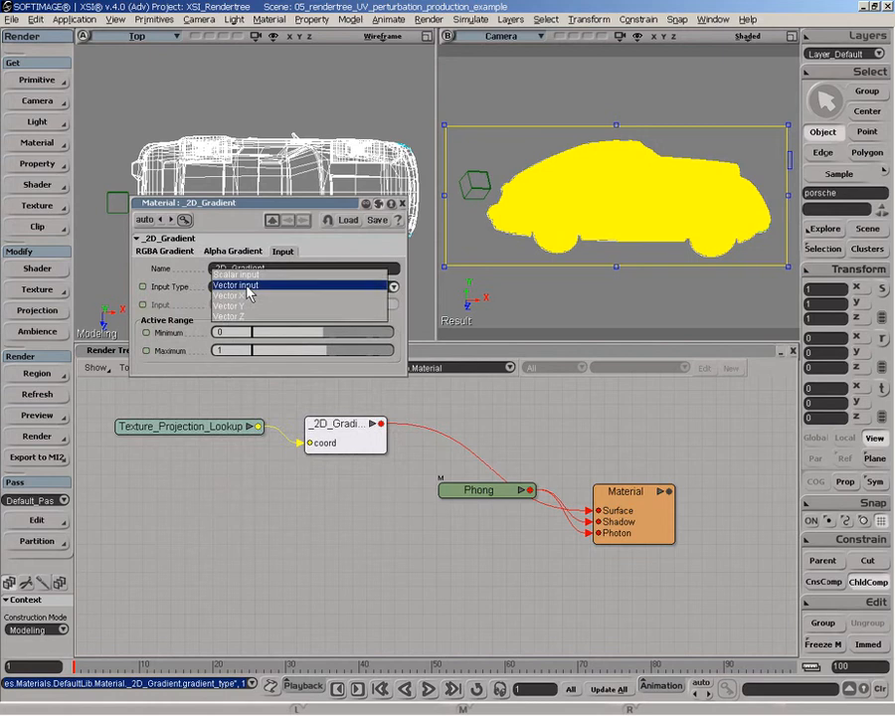
left_click(246, 287)
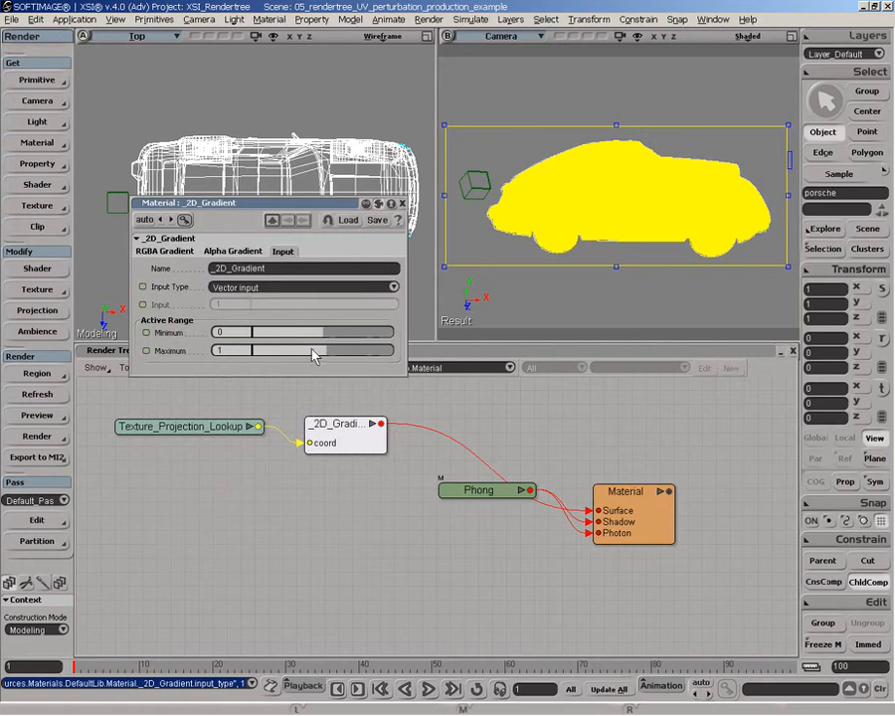
left_click(220, 350)
type("8")
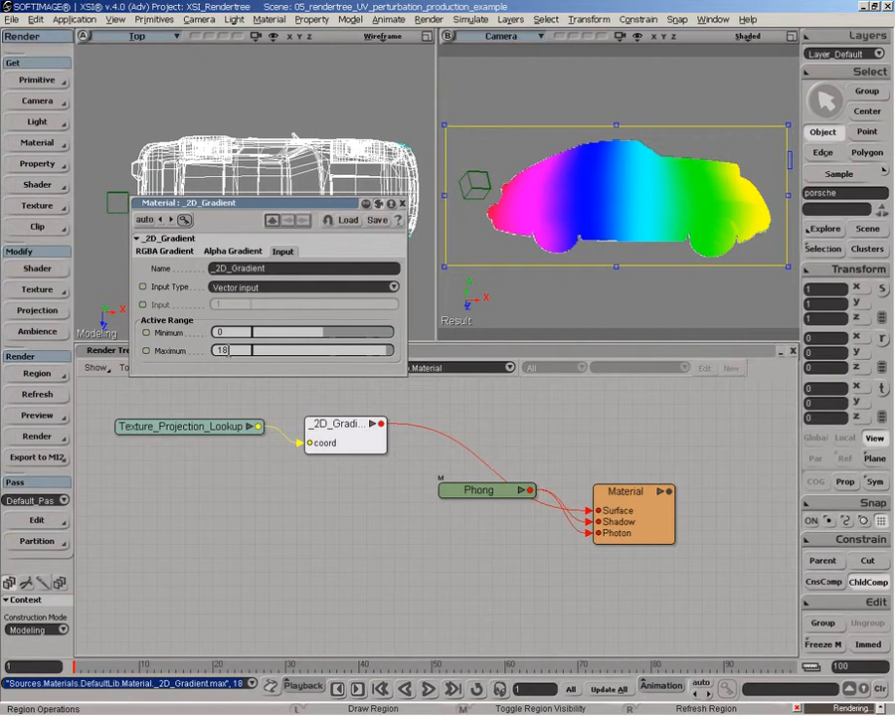
left_click(165, 250)
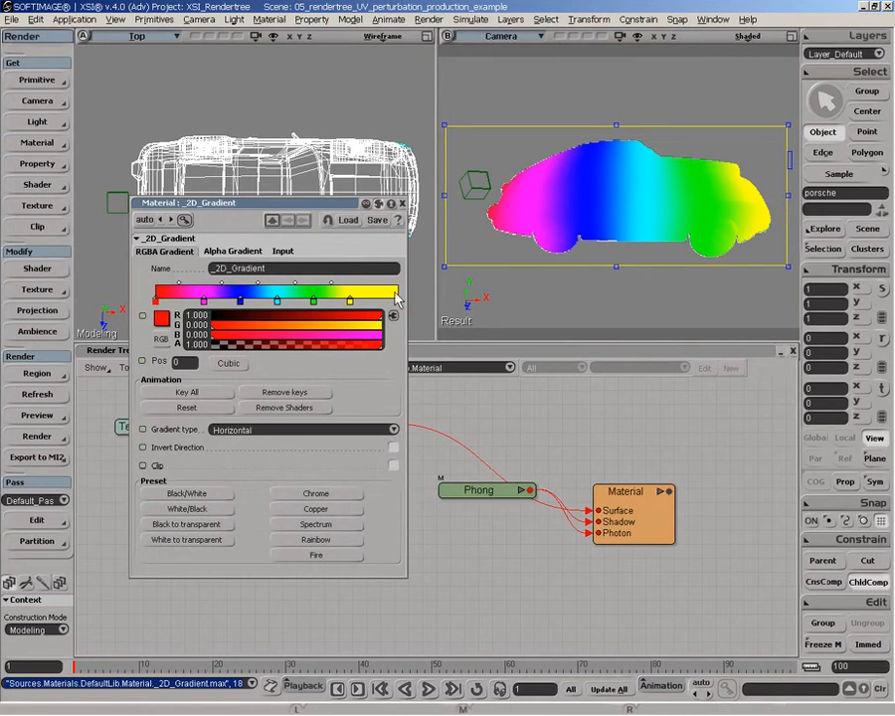
left_click(401, 203)
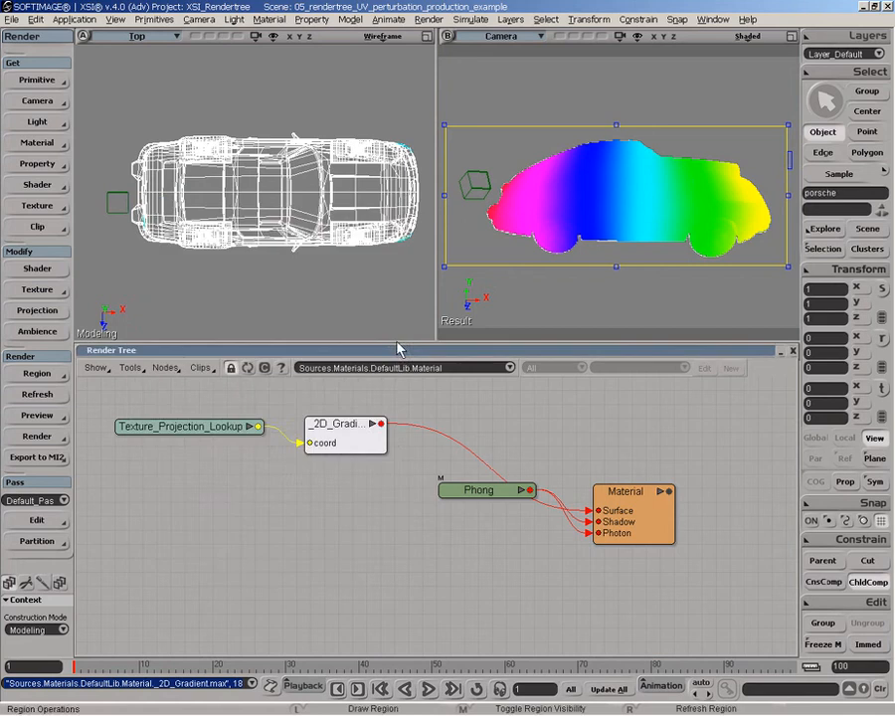
Shift the texture support slightly along X to about -8.15
left_click(477, 184)
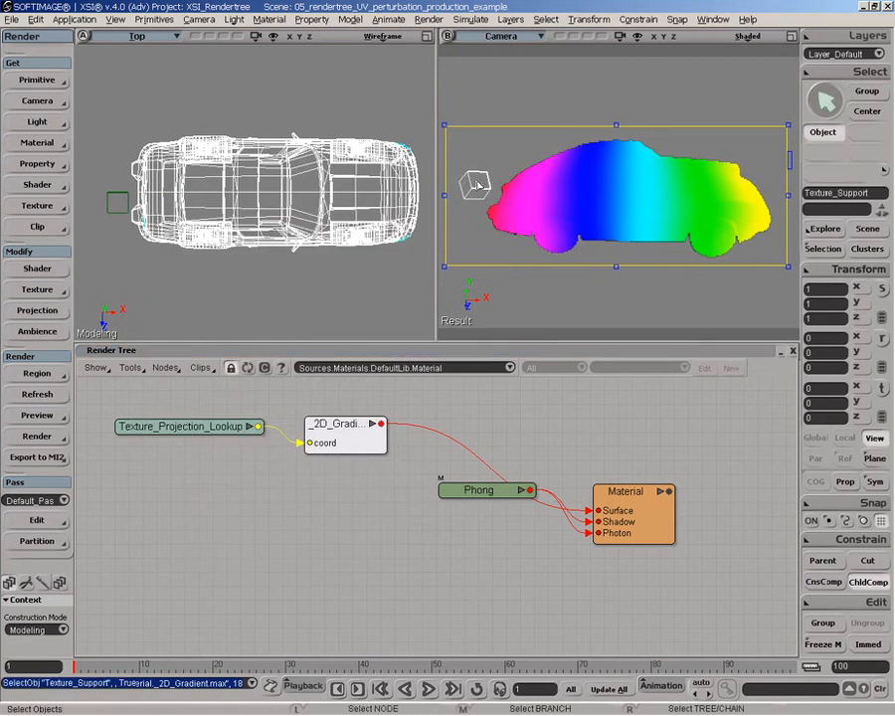
key("v")
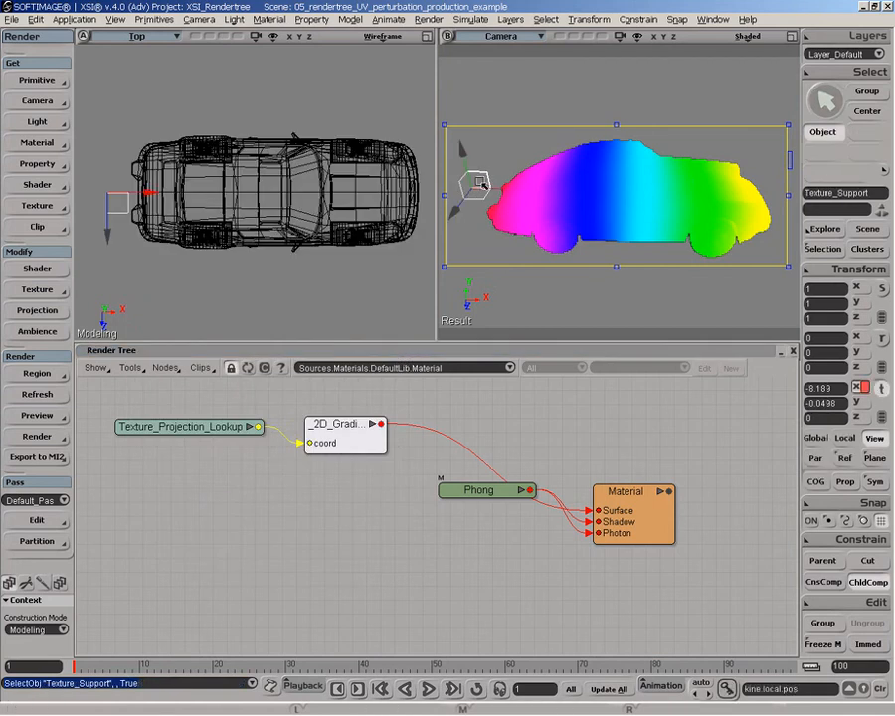
mouse_move(489, 189)
left_mouse_down()
mouse_move(467, 189)
mouse_move(490, 191)
left_mouse_up()
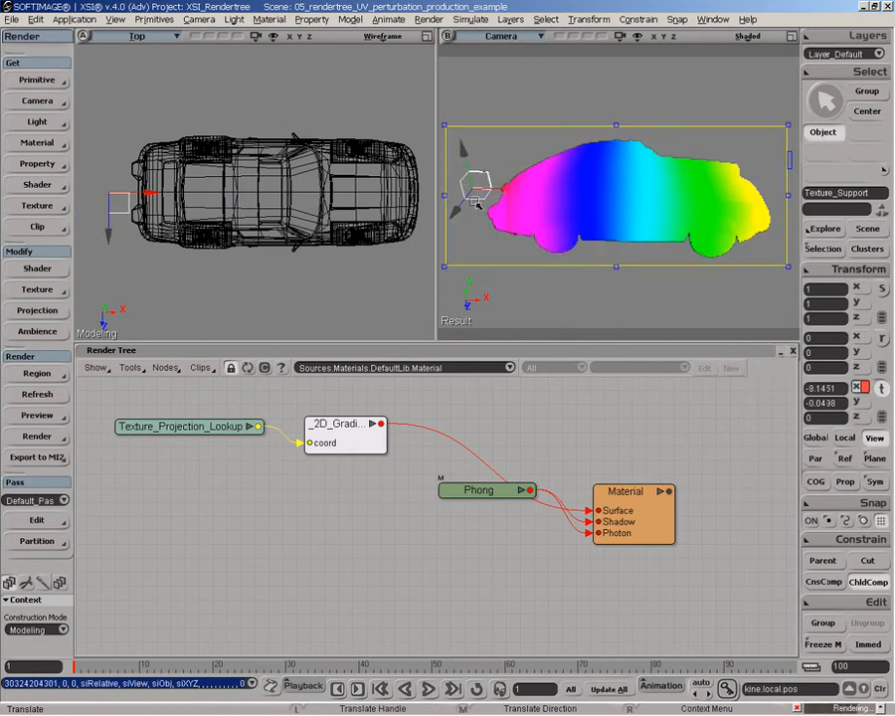
Apply the Black/White preset to the 2D gradient's RGBA colours
double_click(350, 442)
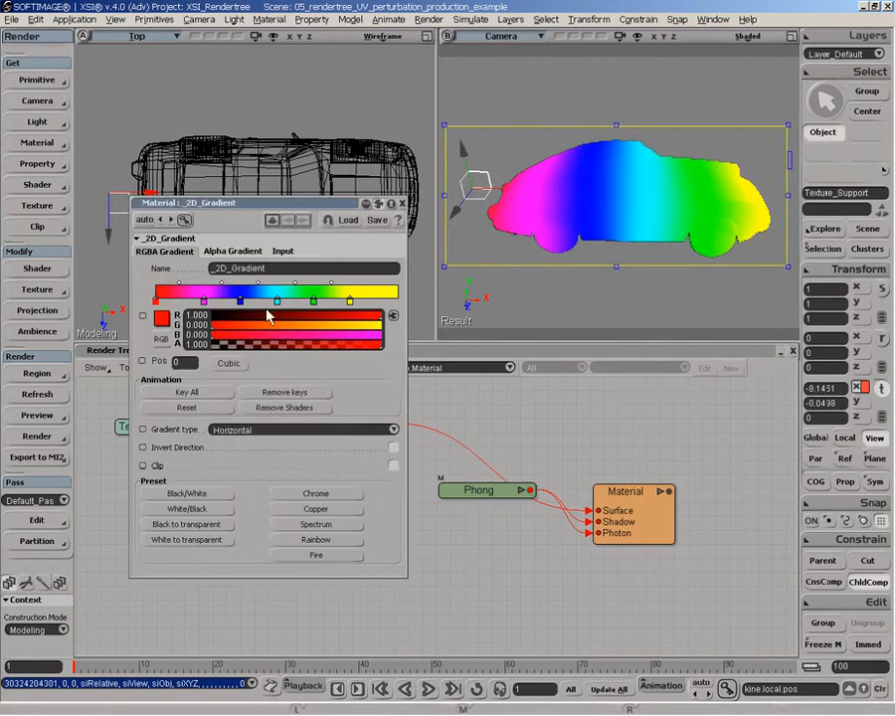
left_click(184, 493)
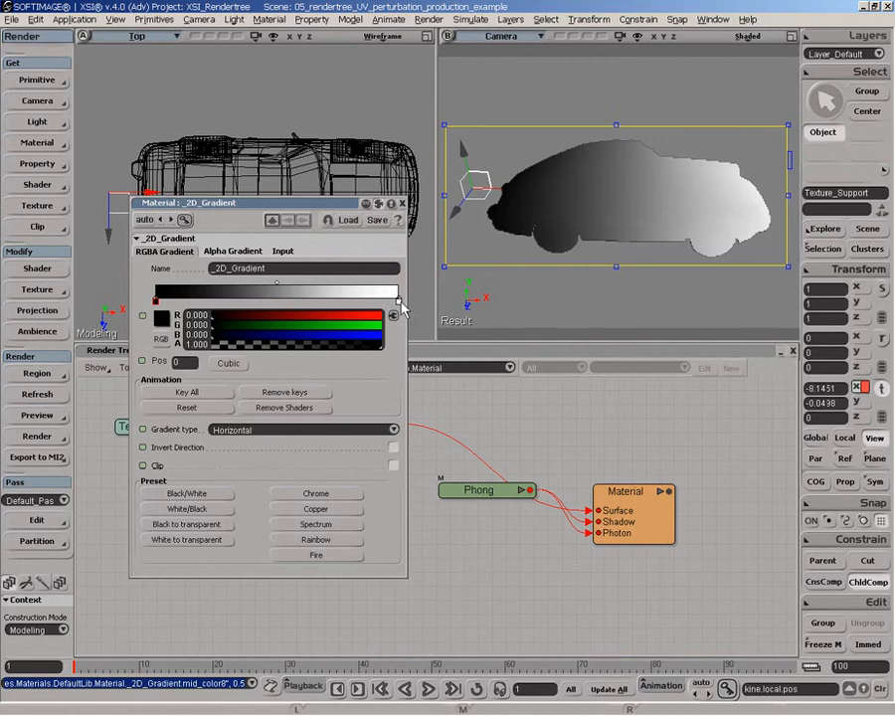
Add a white marker at the middle of the 2D gradient and set its end marker to black
left_click(278, 301)
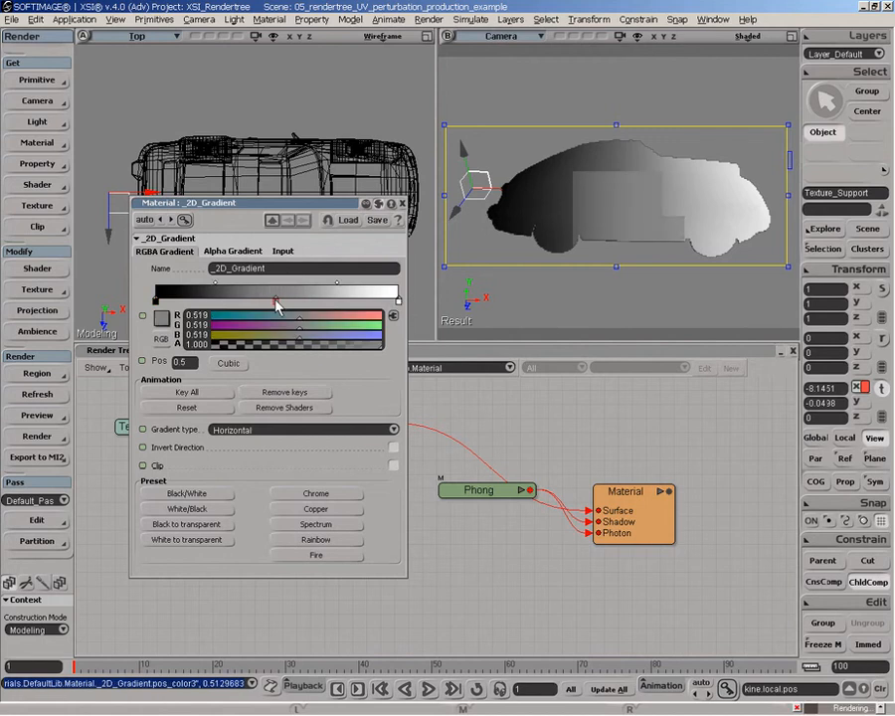
left_click_drag(340, 333, 192, 325, "ctrl")
left_click(398, 302)
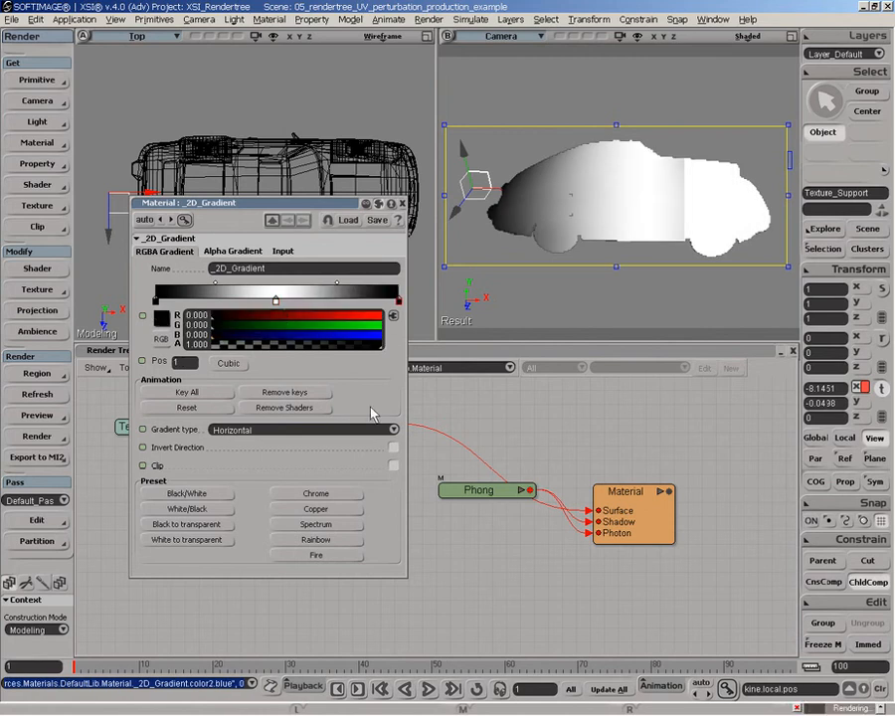
Shift the texture support along X to about -11.81 and set the gradient's end marker to white
left_click_drag(504, 190, 437, 189)
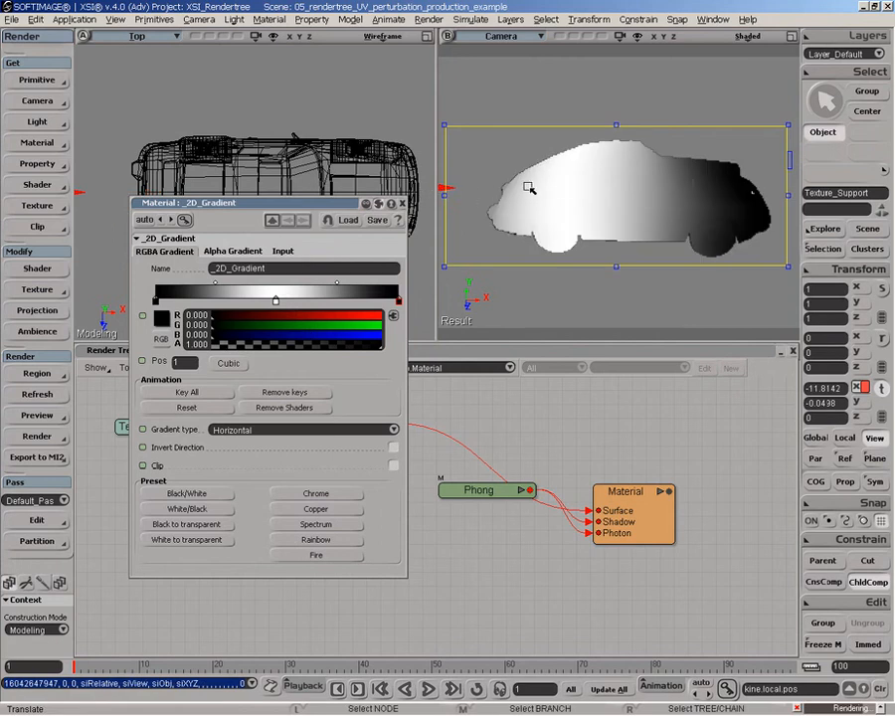
key("o")
mouse_move(529, 187)
left_mouse_down()
mouse_move(477, 206)
mouse_move(451, 238)
left_mouse_up()
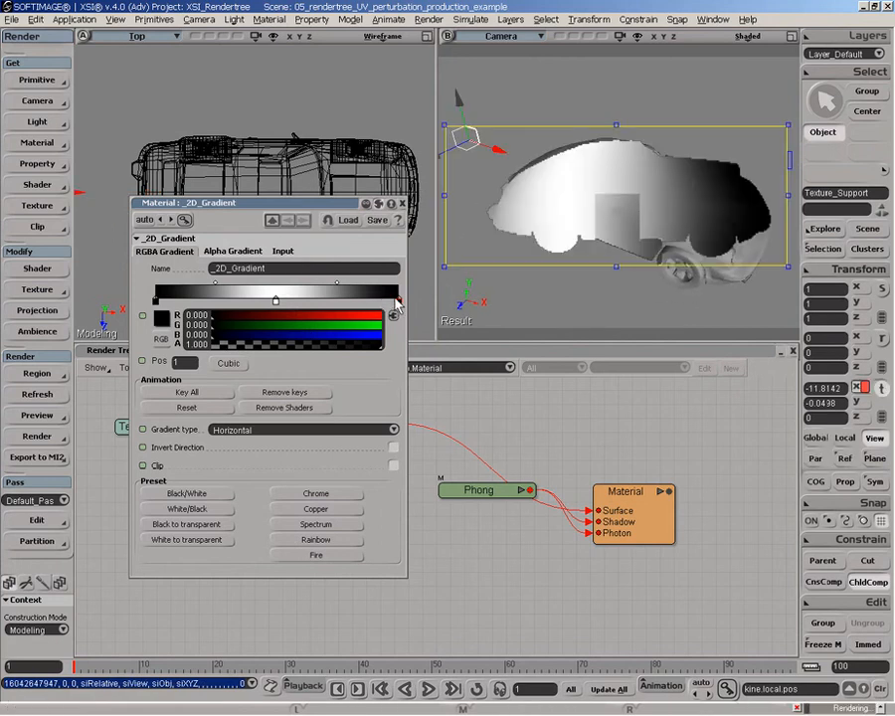
left_click(398, 300)
left_click_drag(383, 337, 400, 337, "ctrl")
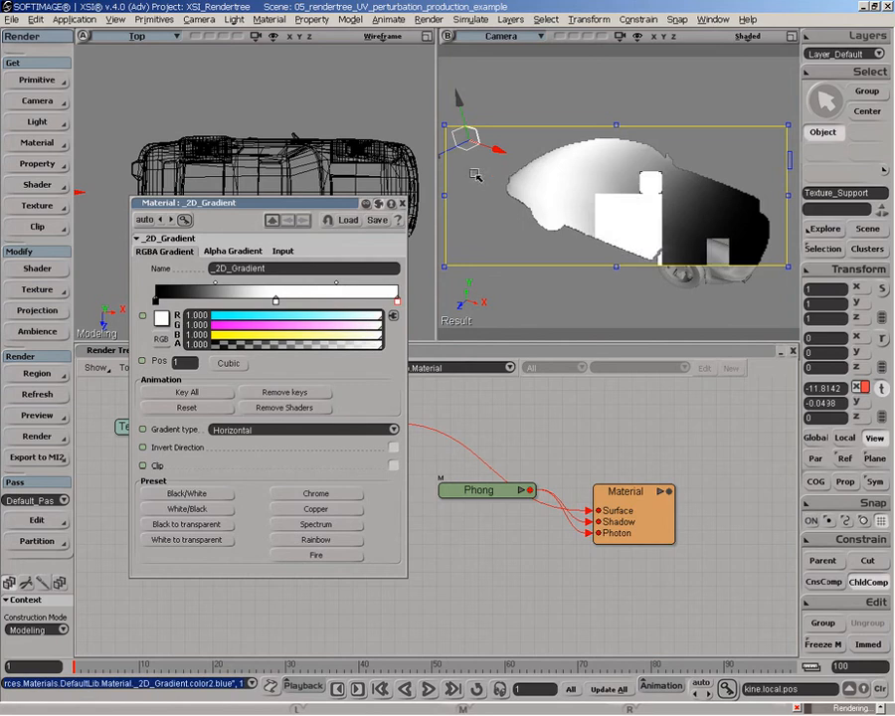
Sweep the texture support along X past the car and back, leaving it at about -9.82
left_click_drag(484, 152, 750, 194)
left_click_drag(815, 212, 814, 213)
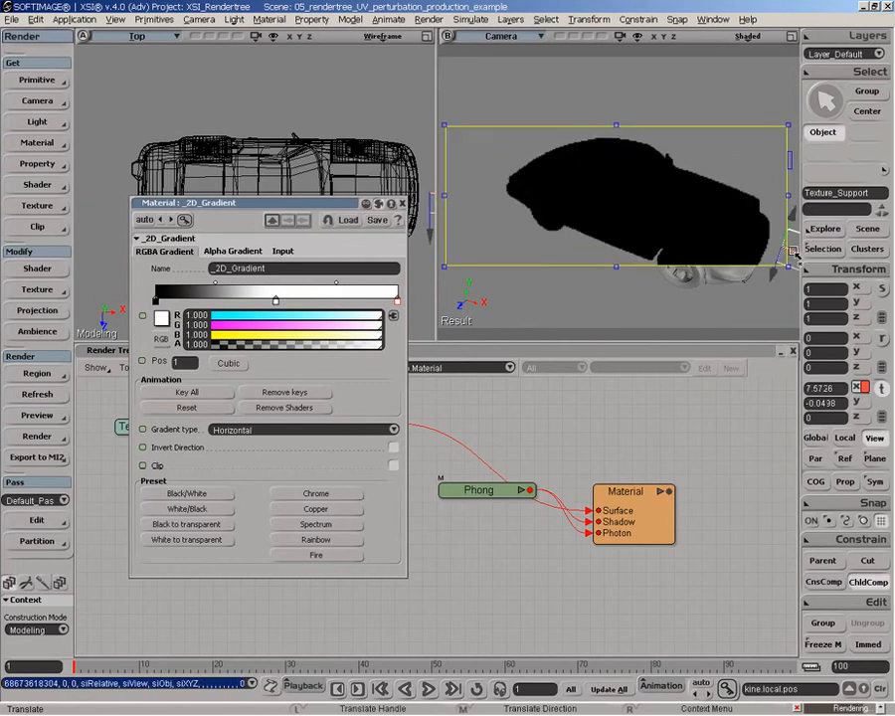
mouse_move(795, 256)
left_mouse_down()
mouse_move(458, 130)
mouse_move(576, 136)
mouse_move(535, 167)
mouse_move(659, 200)
mouse_move(517, 159)
mouse_move(467, 134)
mouse_move(487, 154)
mouse_move(476, 149)
left_mouse_up()
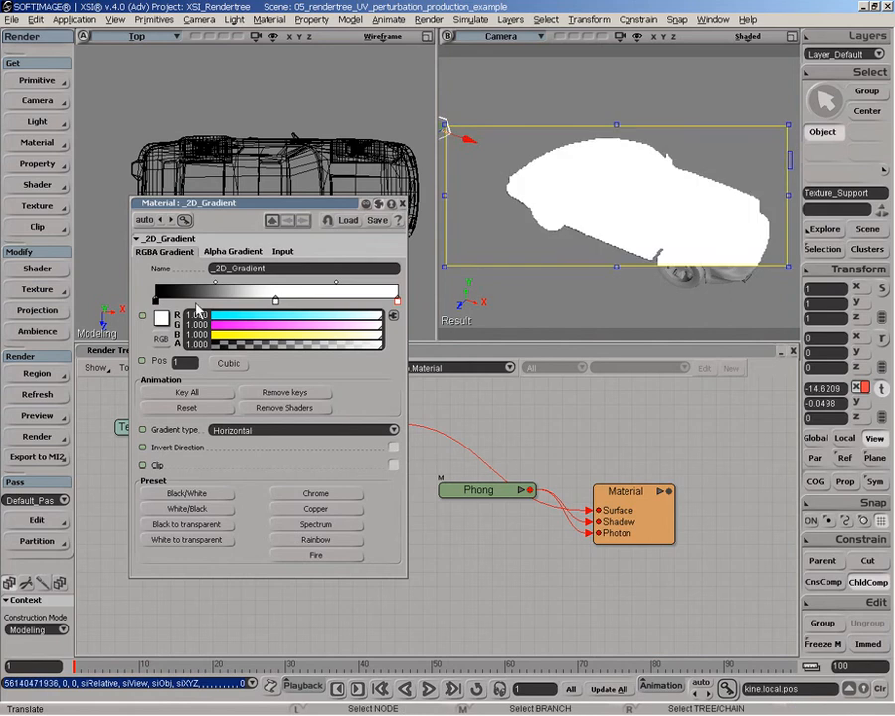
left_click(275, 303)
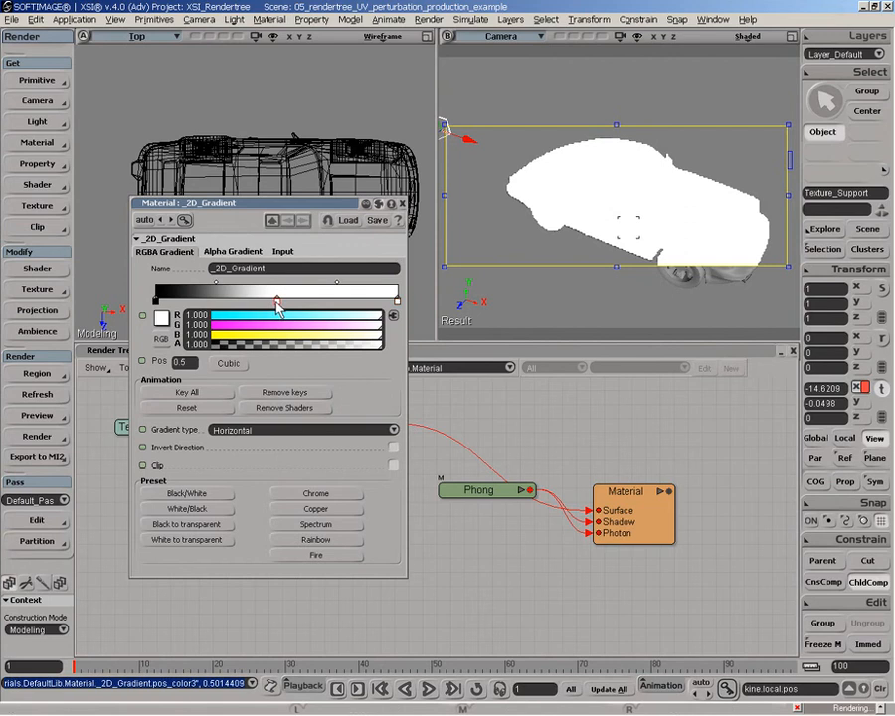
left_click_drag(468, 140, 518, 159)
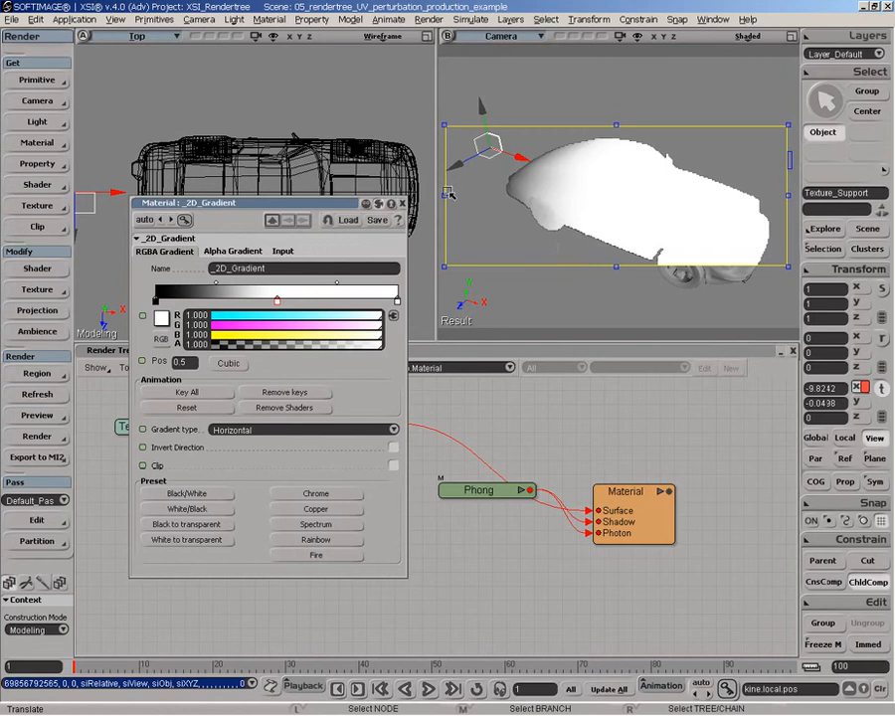
Close the gradient's properties and spread out the Phong, 2D gradient and Texture_Projection_Lookup nodes in the render tree
left_click(403, 204)
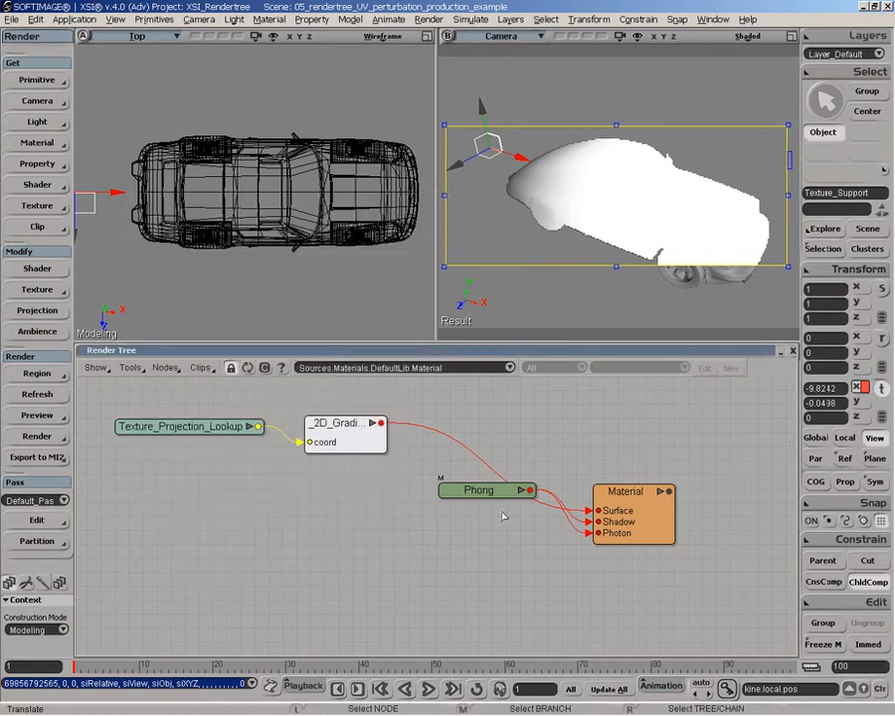
left_click_drag(487, 491, 395, 546)
left_click_drag(359, 437, 490, 452)
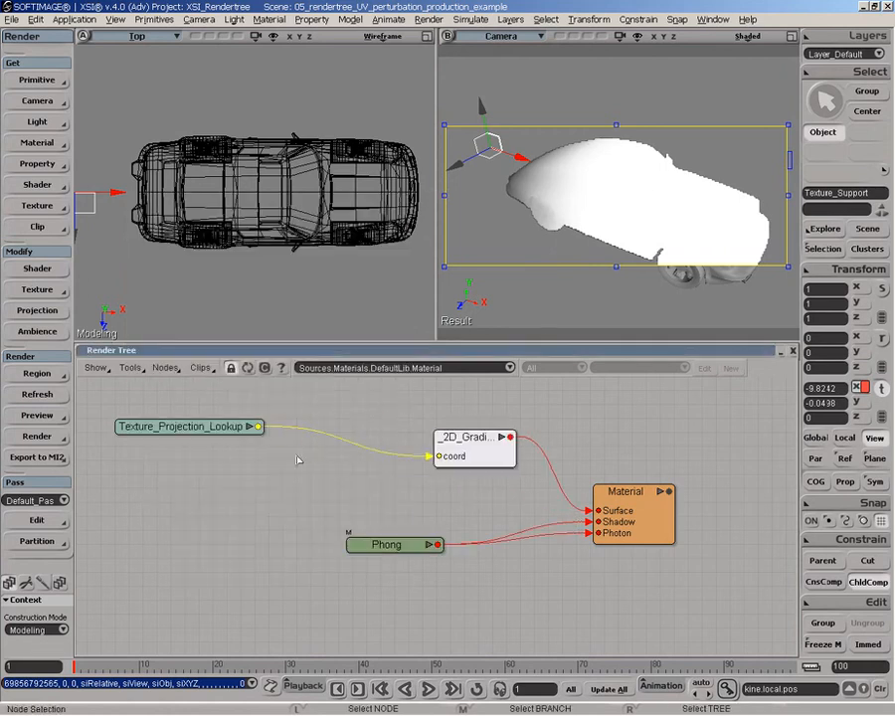
left_click(179, 429)
Add a 3D_vein texture generator to the render tree and connect Texture_Projection_Lookup to its coord input
left_click(165, 367)
mouse_move(231, 681)
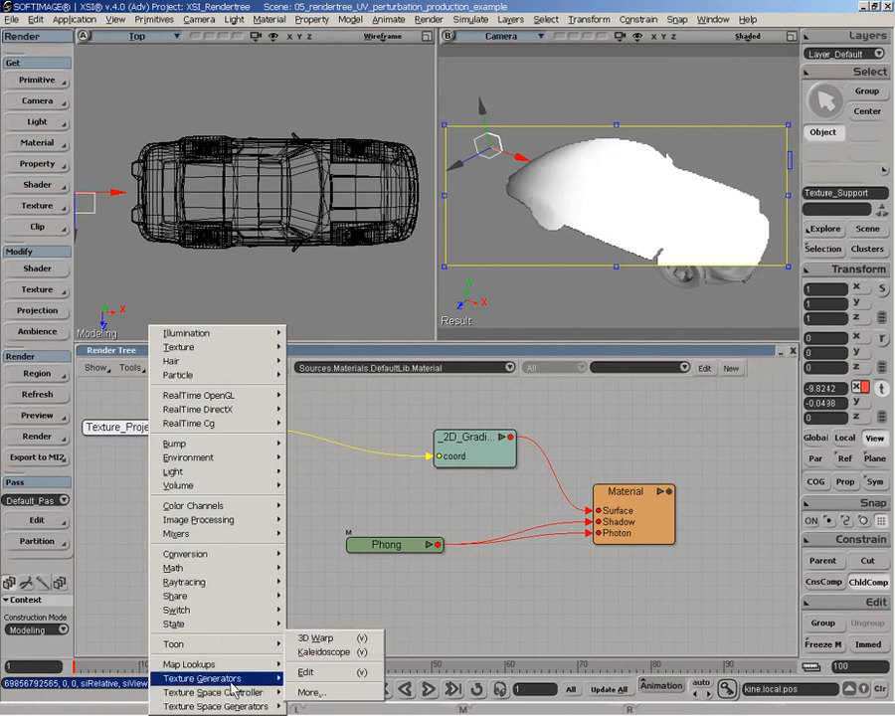
left_click(328, 553)
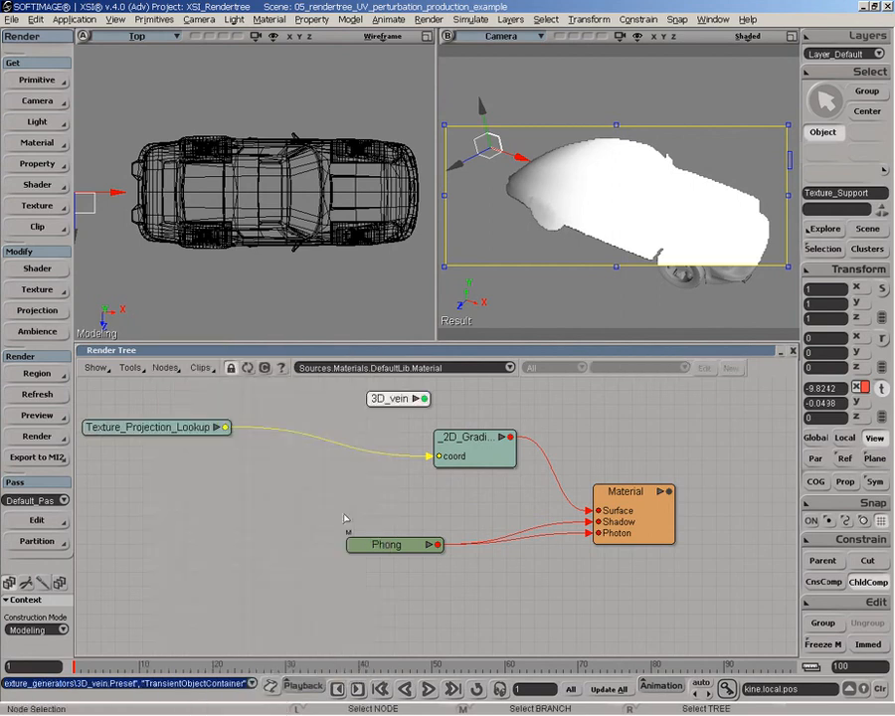
left_click_drag(401, 397, 346, 450)
left_click_drag(230, 434, 319, 453)
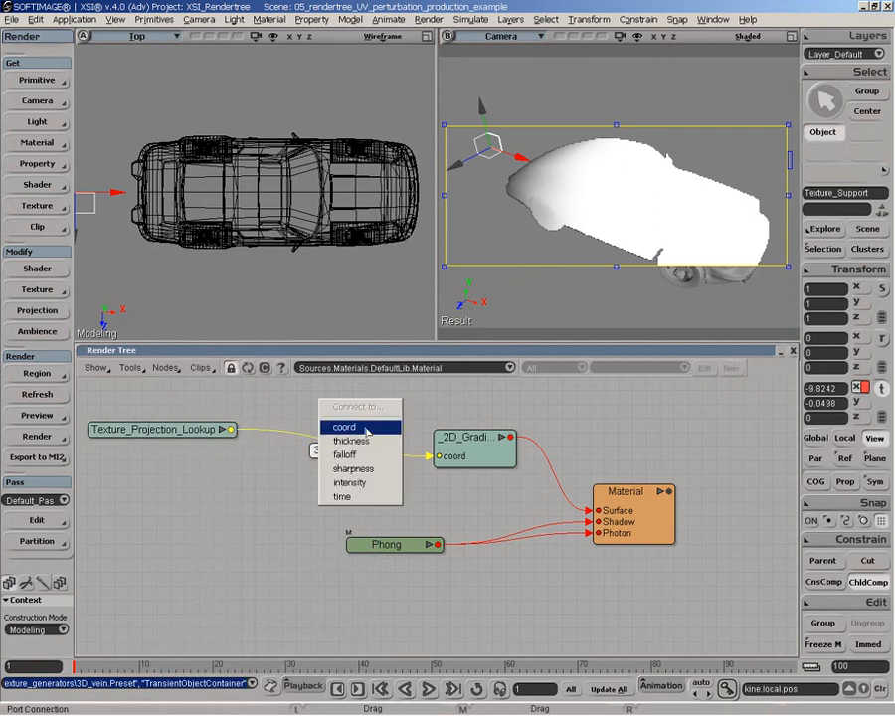
left_click(344, 426)
Connect the 3D_vein output to the 2D gradient's color3 input and arrange the nodes into a clear layout
left_click_drag(383, 448, 524, 446)
left_click(527, 221)
left_click_drag(612, 500, 695, 485)
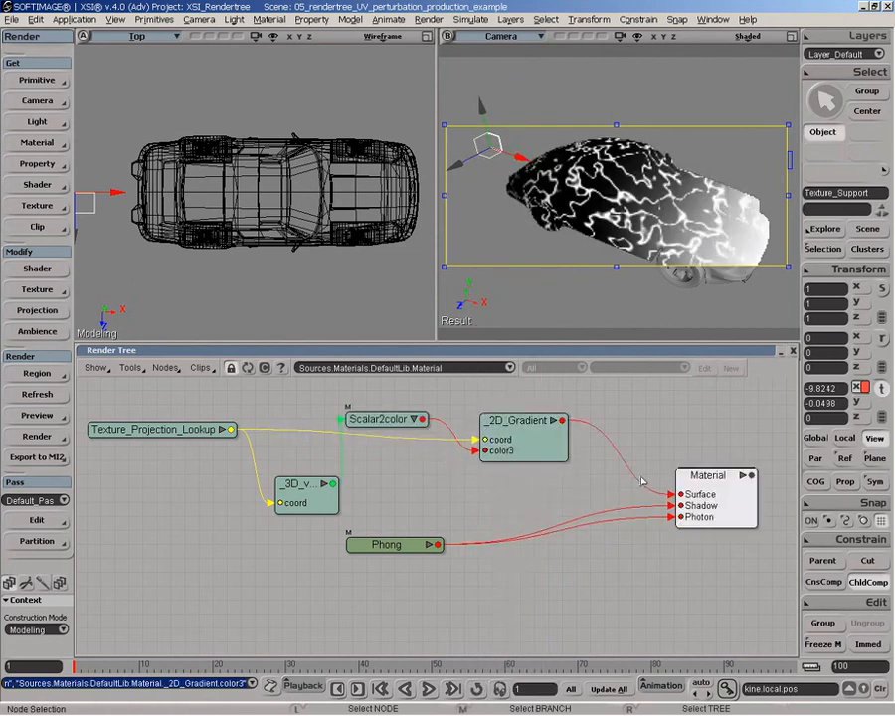
left_click_drag(532, 438, 570, 435)
left_click_drag(385, 419, 413, 487)
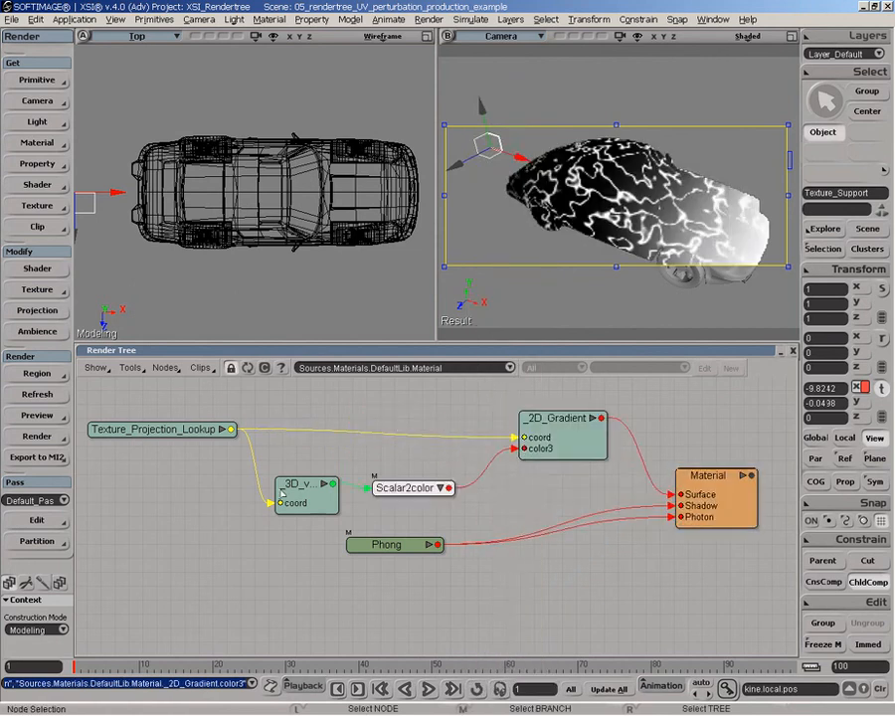
left_click_drag(298, 484, 285, 469)
Adjust the 2D gradient's two midpoints, setting the first to about 0.61 and the second to about 0.39
double_click(560, 436)
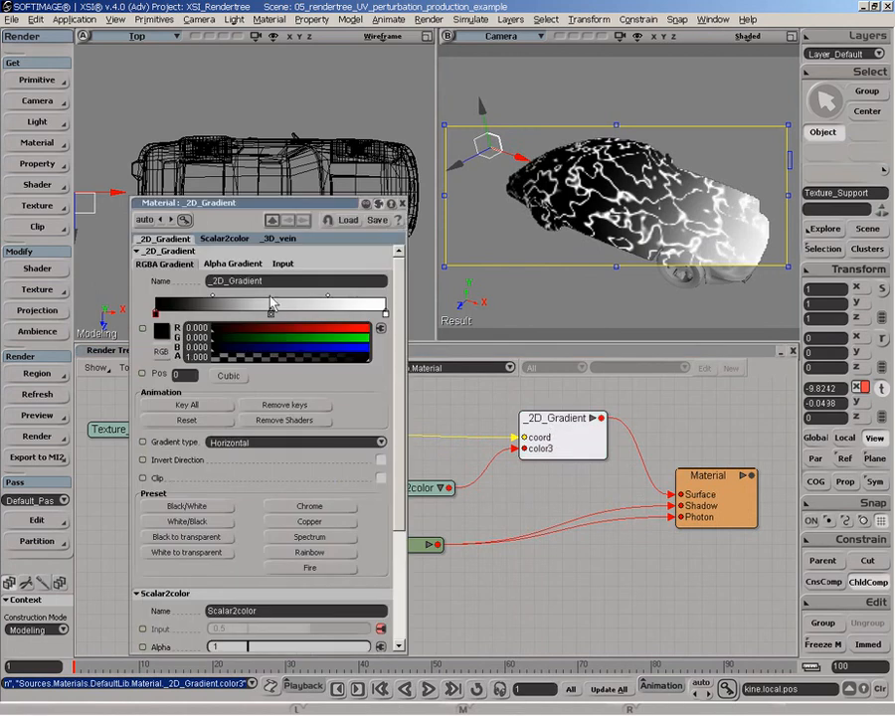
left_click_drag(331, 300, 288, 302)
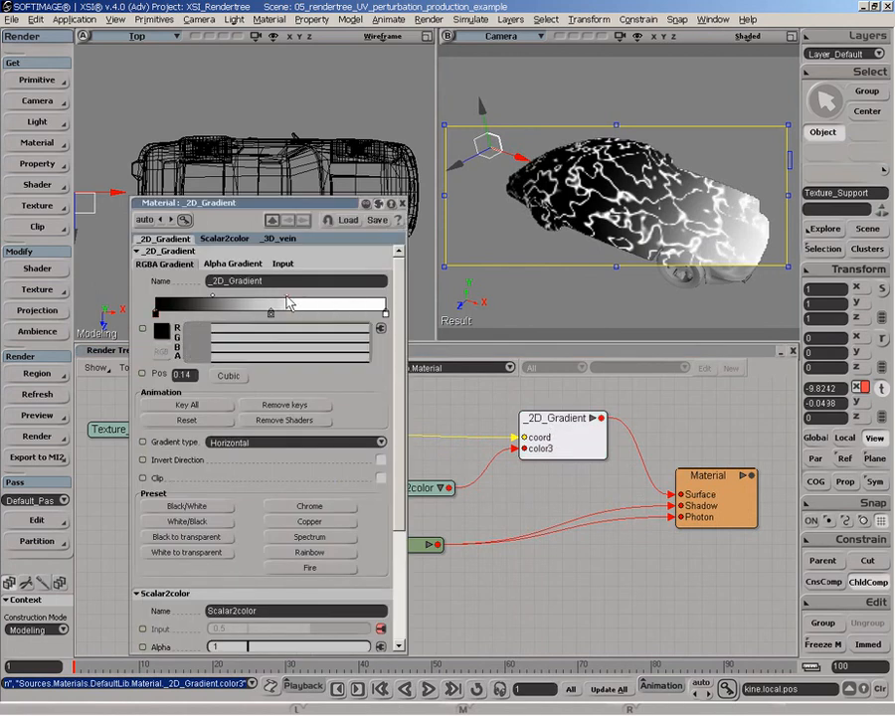
left_click_drag(214, 301, 321, 330)
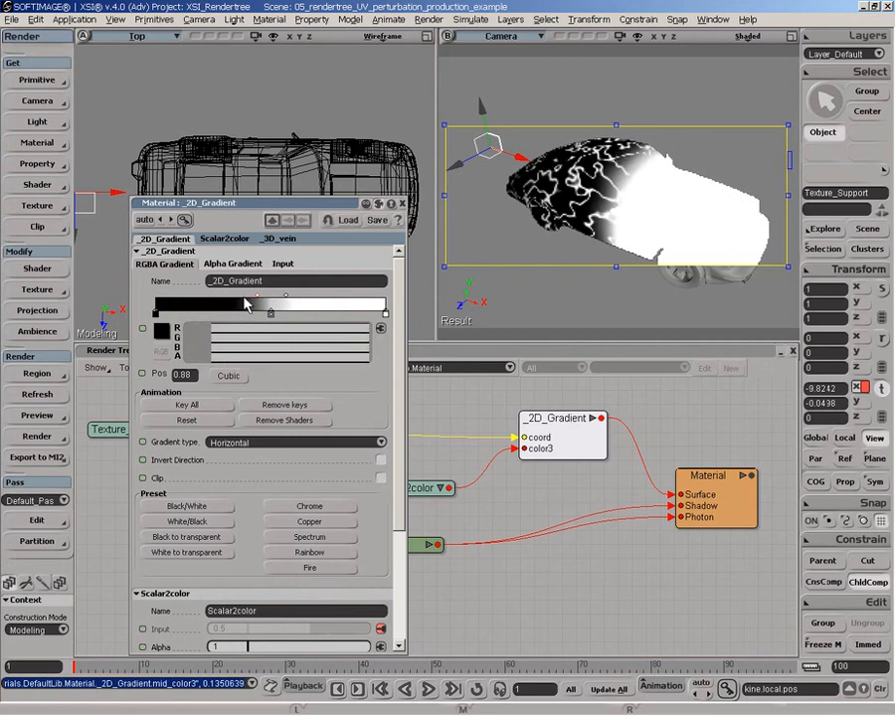
left_click_drag(285, 296, 311, 297)
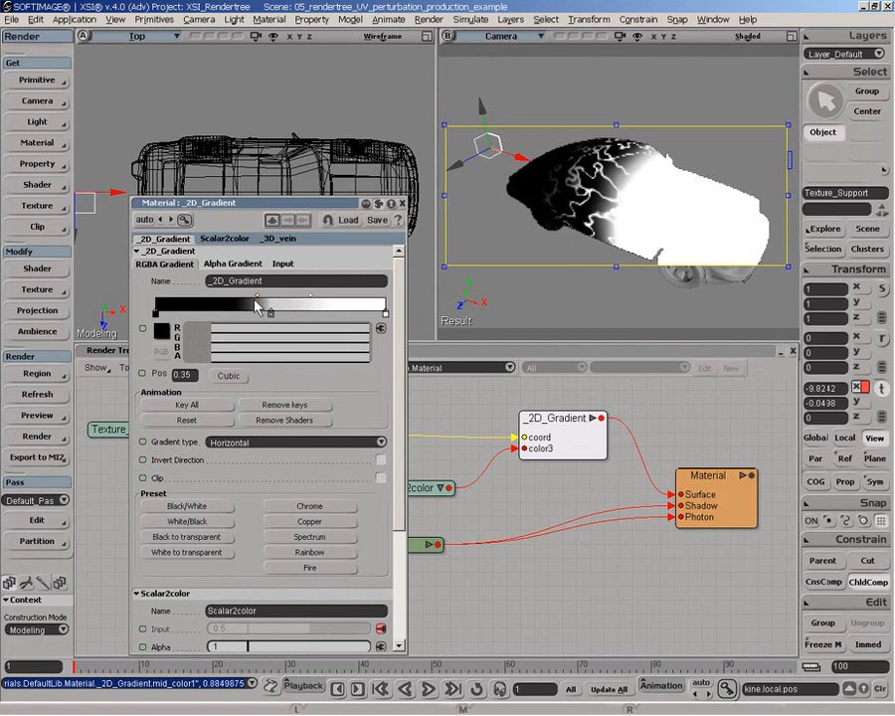
left_click_drag(254, 300, 225, 297)
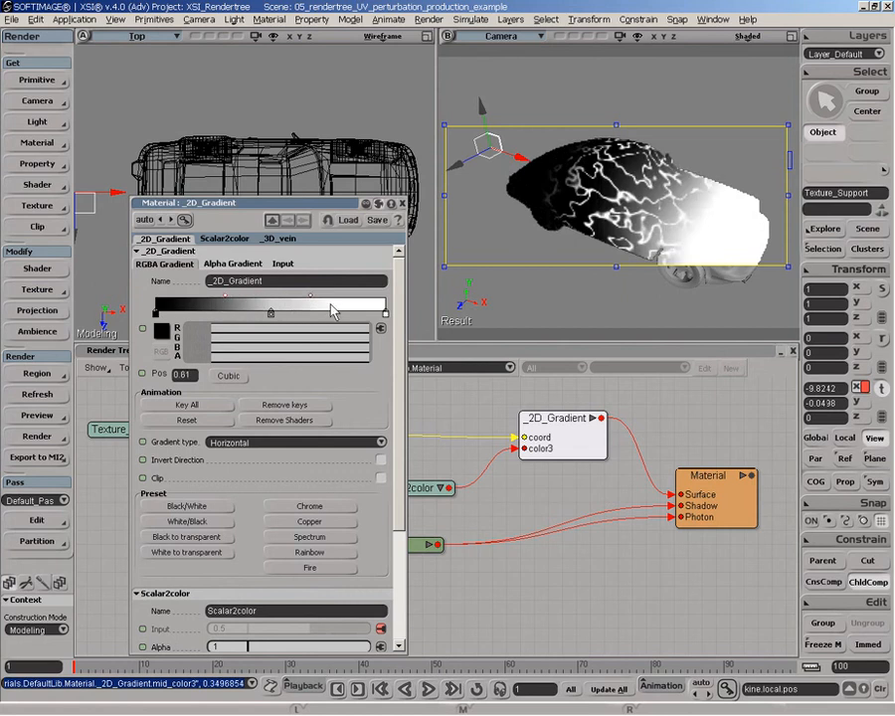
left_click_drag(310, 299, 317, 301)
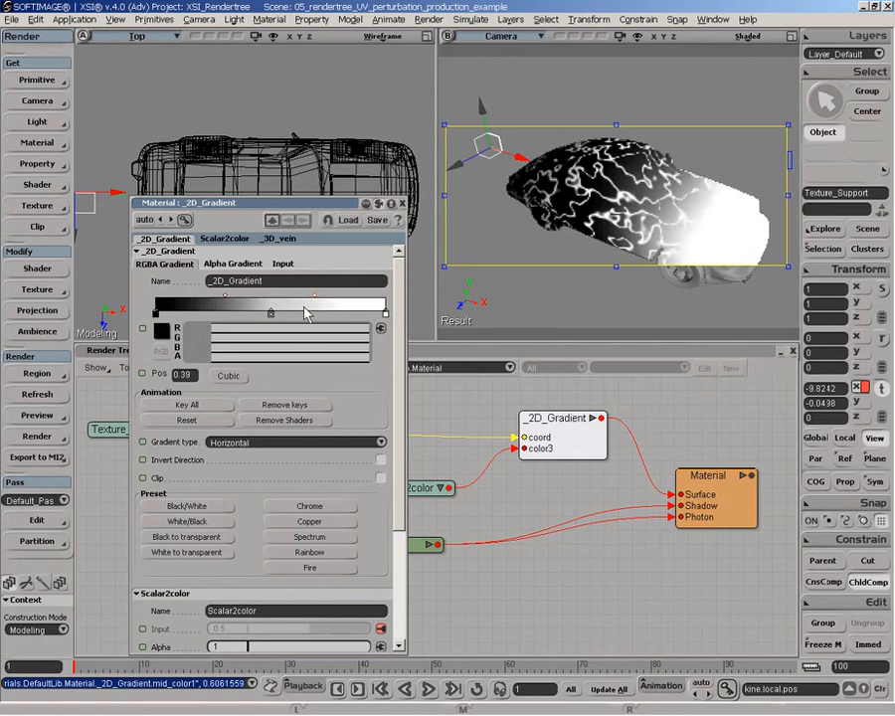
left_click(402, 204)
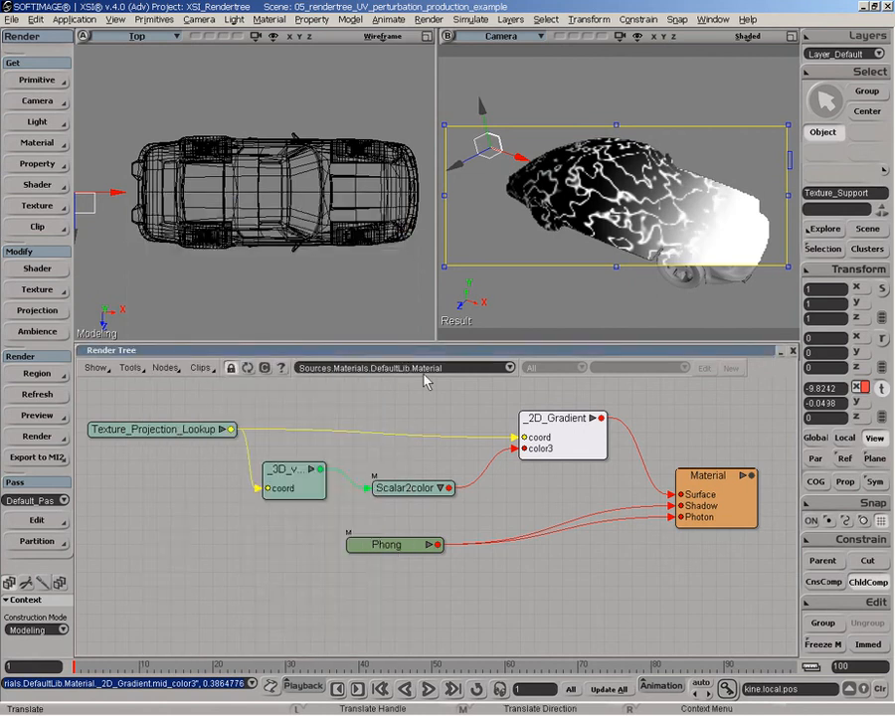
Move the texture support along X well behind the car, to about -22.37
left_click(410, 403)
key("z")
left_click_drag(338, 439, 421, 452)
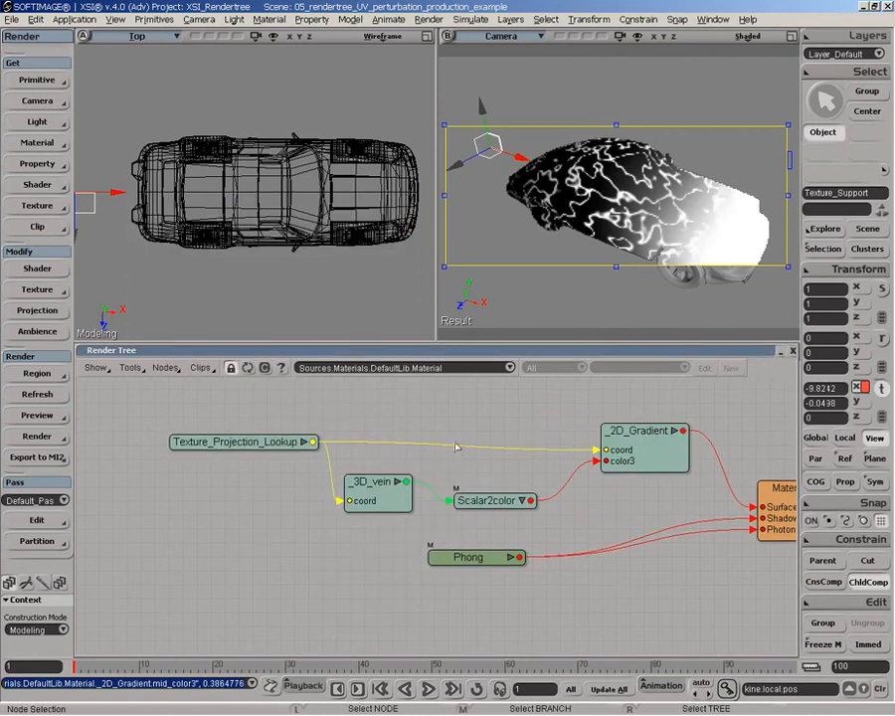
key("o")
left_click_drag(521, 199, 578, 175)
key("p")
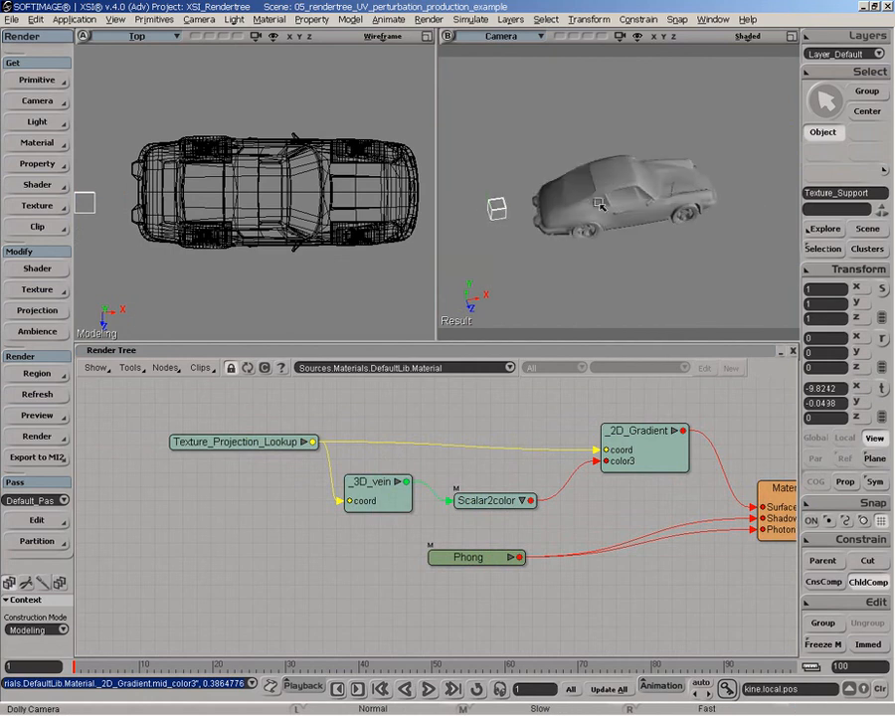
key("v")
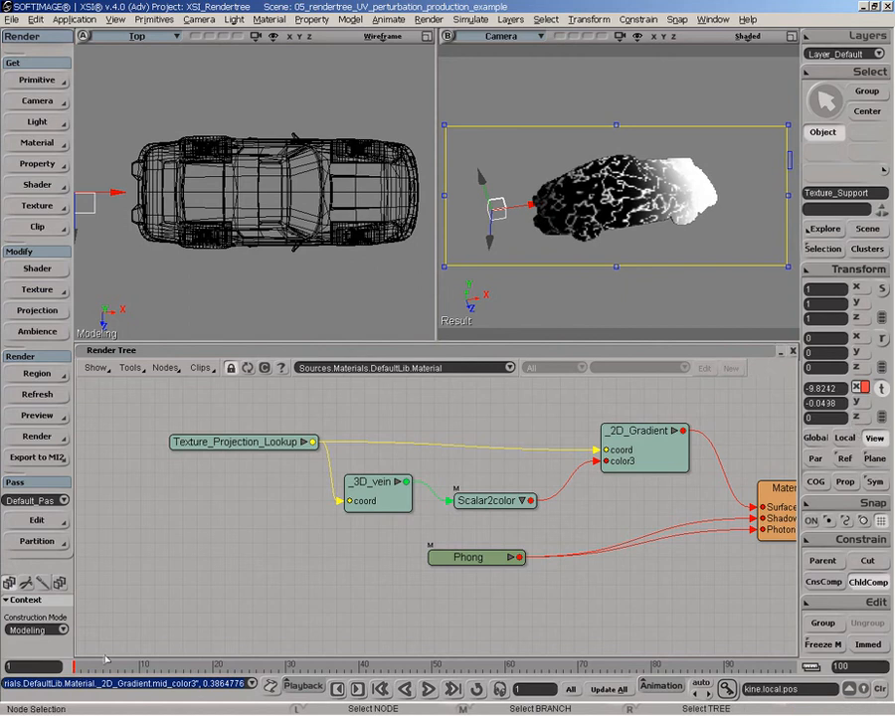
left_click_drag(519, 206, 360, 242)
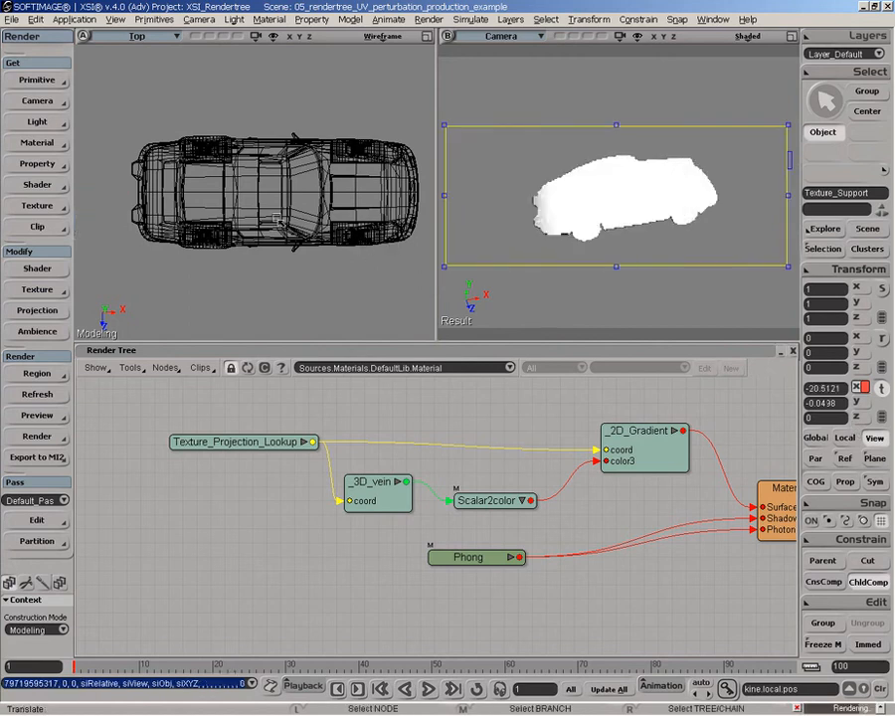
key("z")
right_click_drag(278, 209, 249, 220)
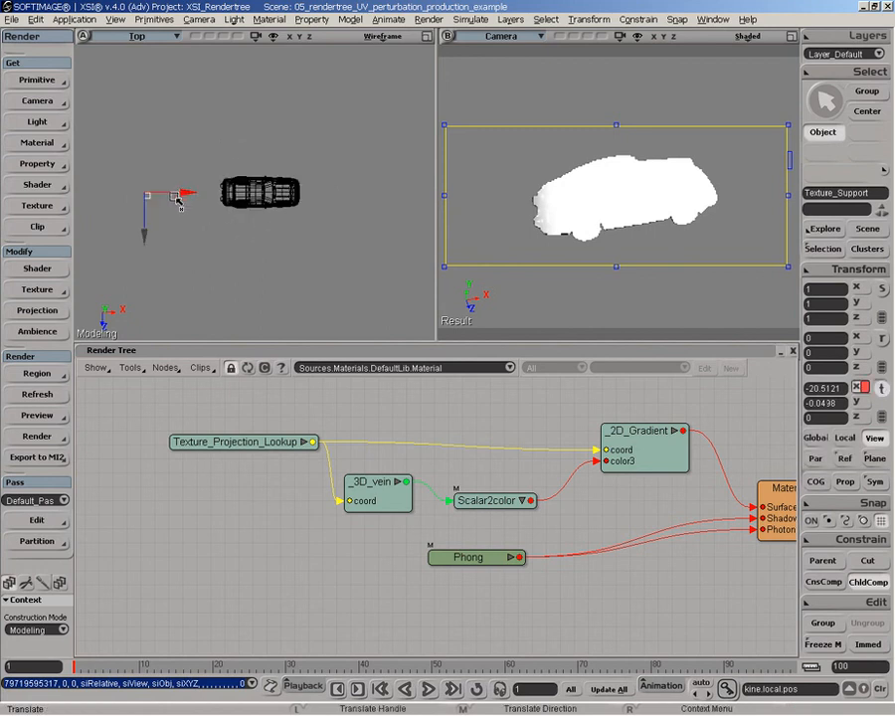
left_click_drag(179, 202, 171, 197)
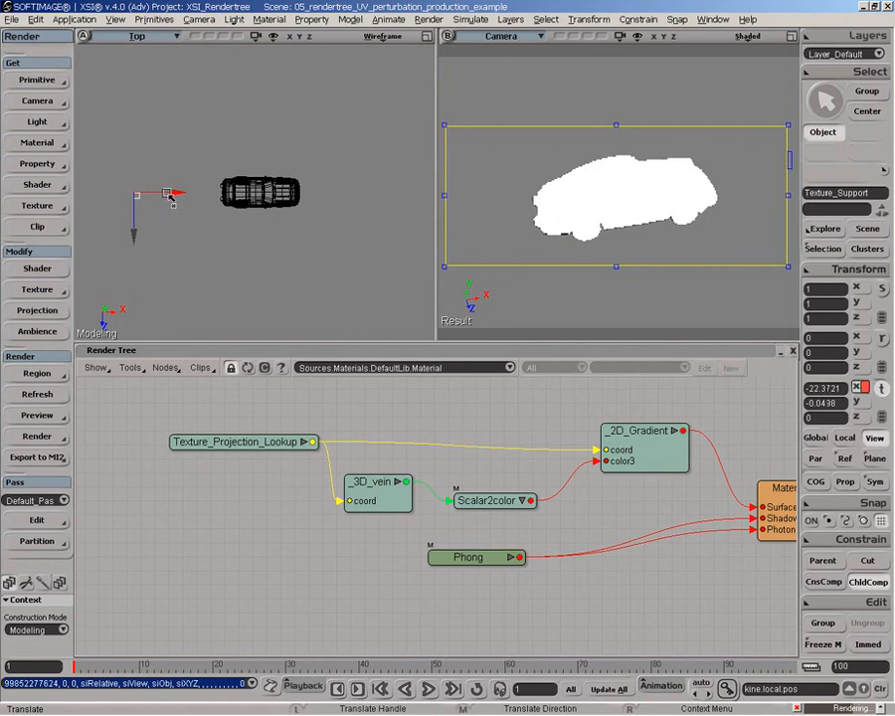
Key the texture support's translation on all axes at frame 1 and again at frame 100 with X at about 4.41
left_click(880, 417)
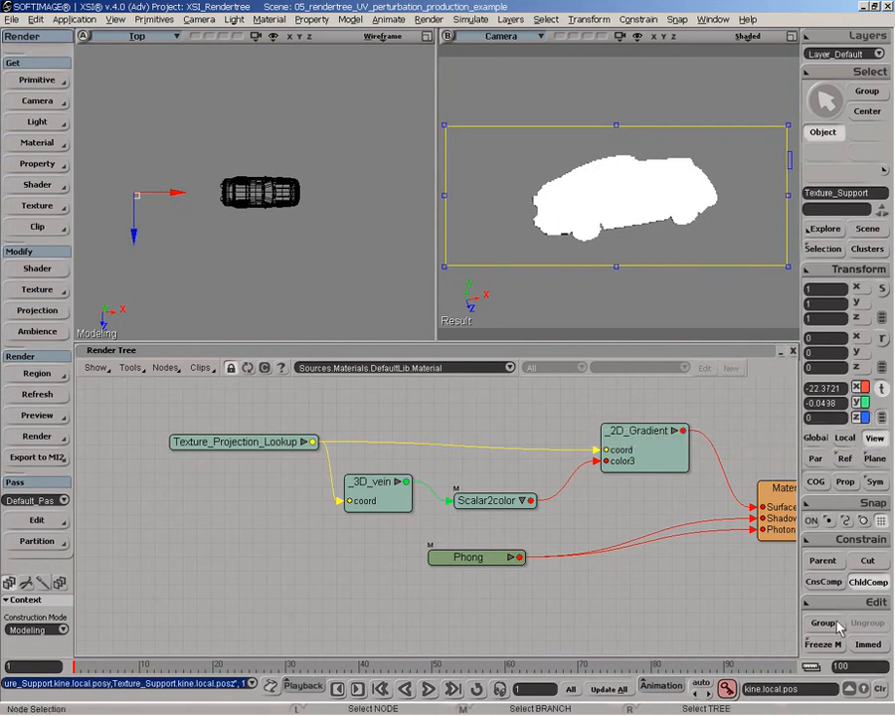
left_click(792, 665)
left_click_drag(792, 666, 797, 666)
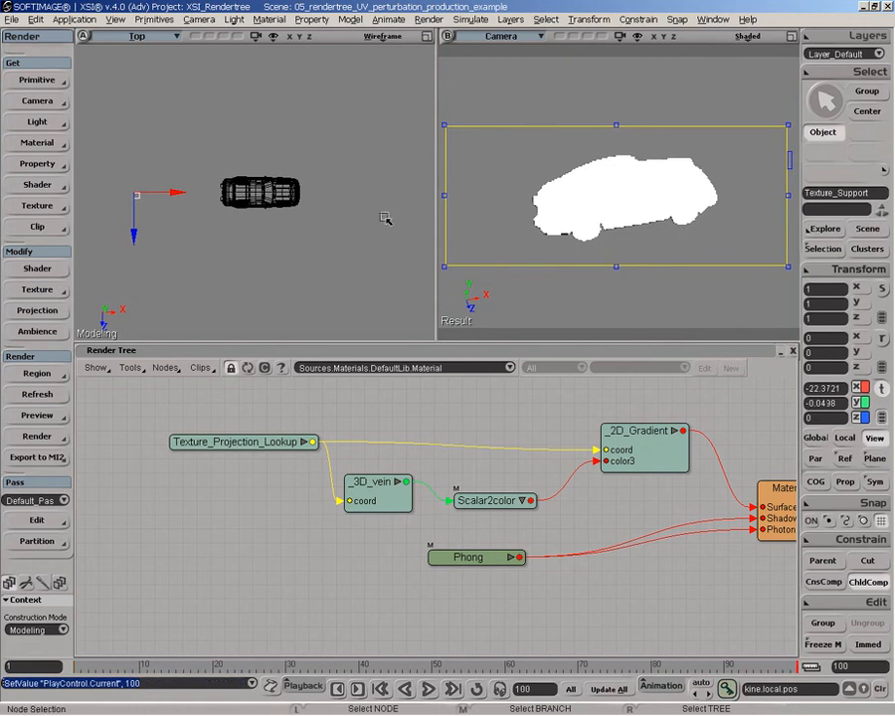
left_click_drag(163, 195, 320, 199)
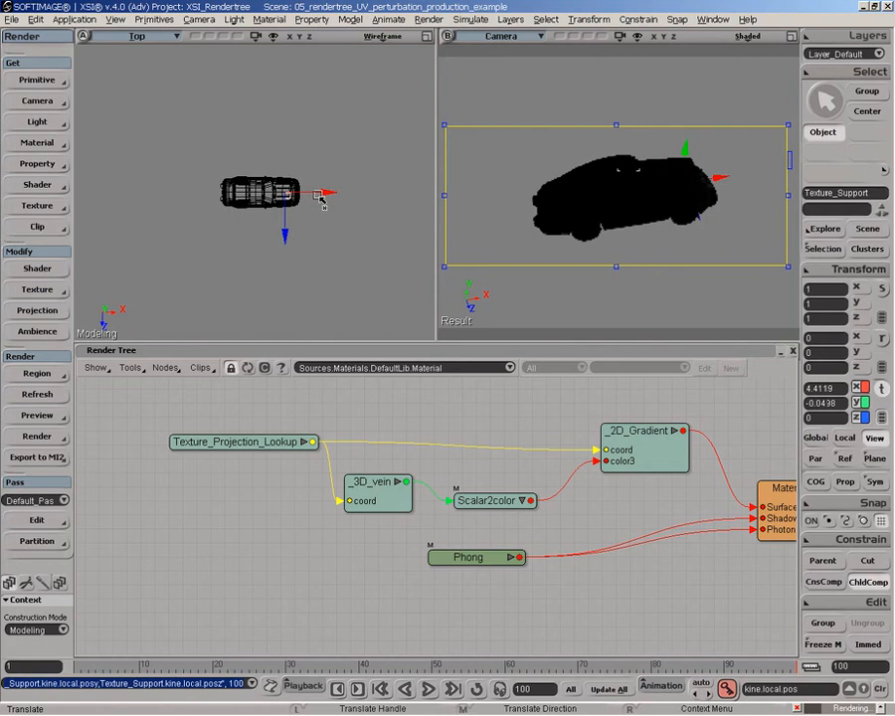
Scrub back to frame 1 and key the texture support's rotation on all axes
mouse_move(661, 665)
left_mouse_down()
mouse_move(394, 662)
mouse_move(455, 658)
mouse_move(439, 655)
left_mouse_up()
left_click_drag(542, 655, 73, 657)
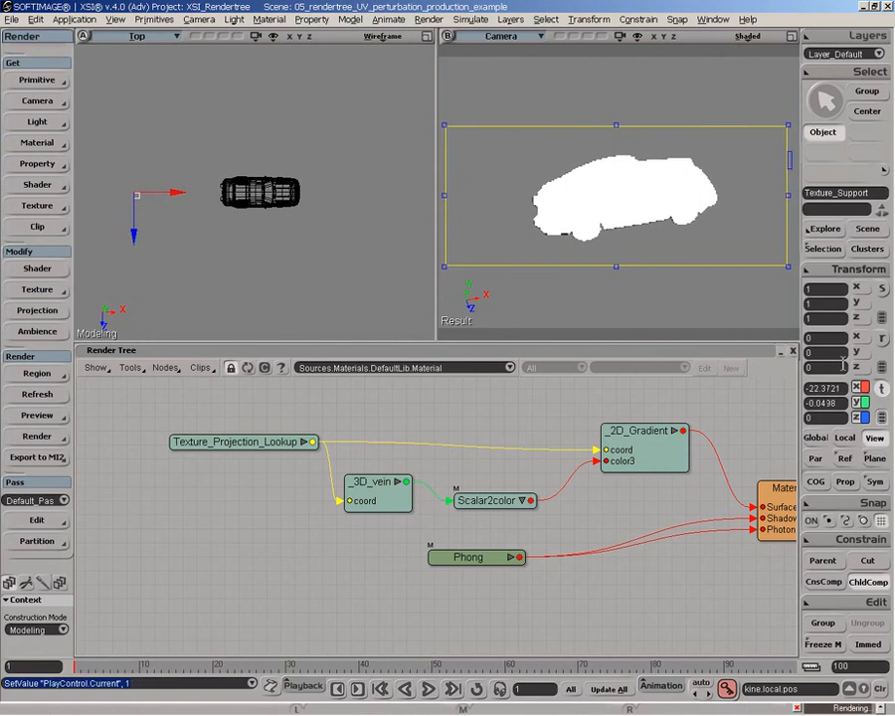
left_click(880, 339)
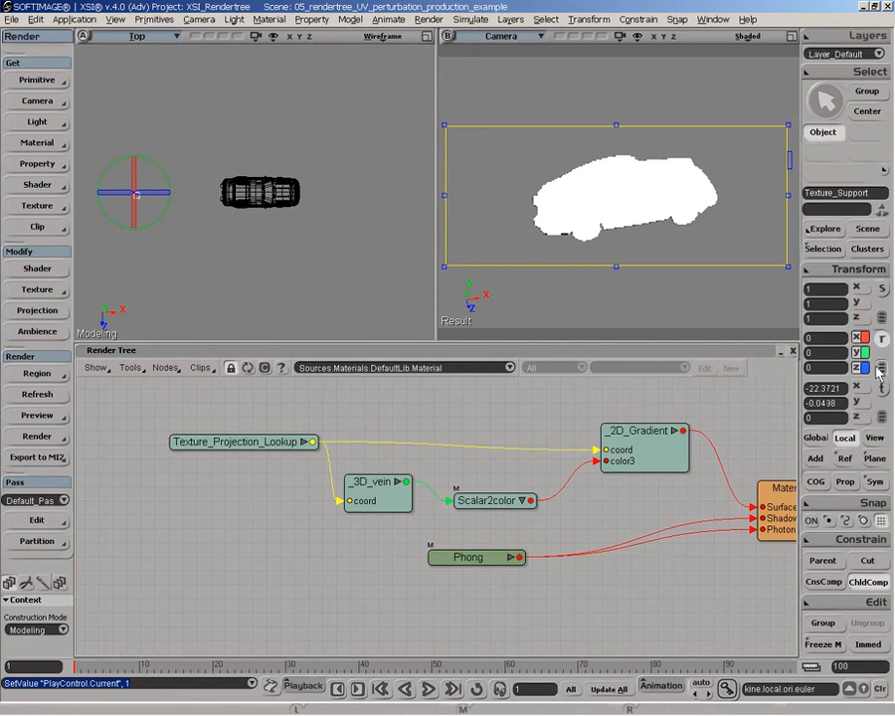
key("k")
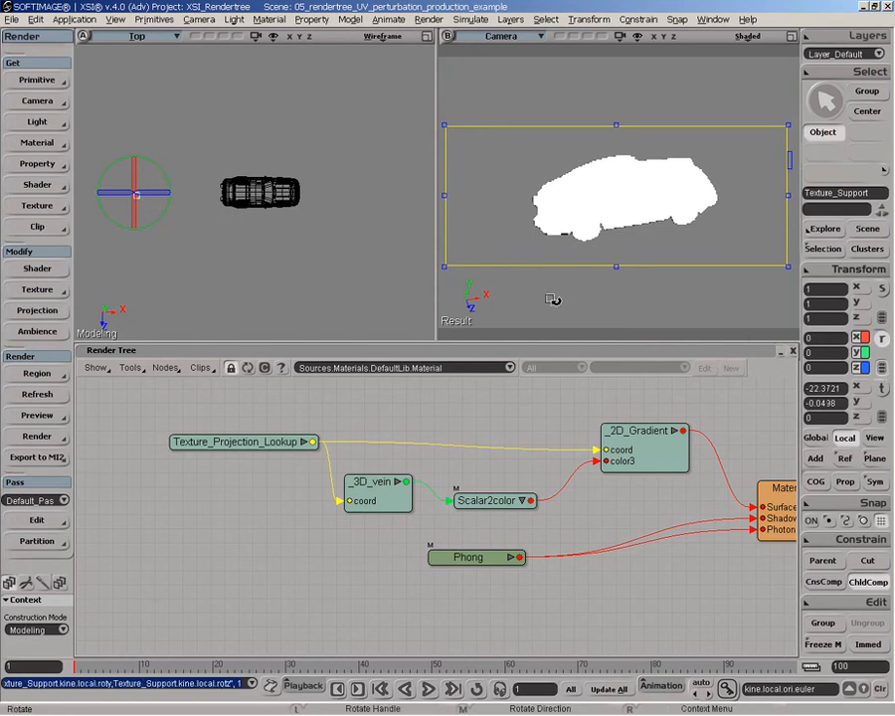
At frame 100, rotate the texture support about X to about 93.96 degrees and key its rotation on all axes
left_click(798, 674)
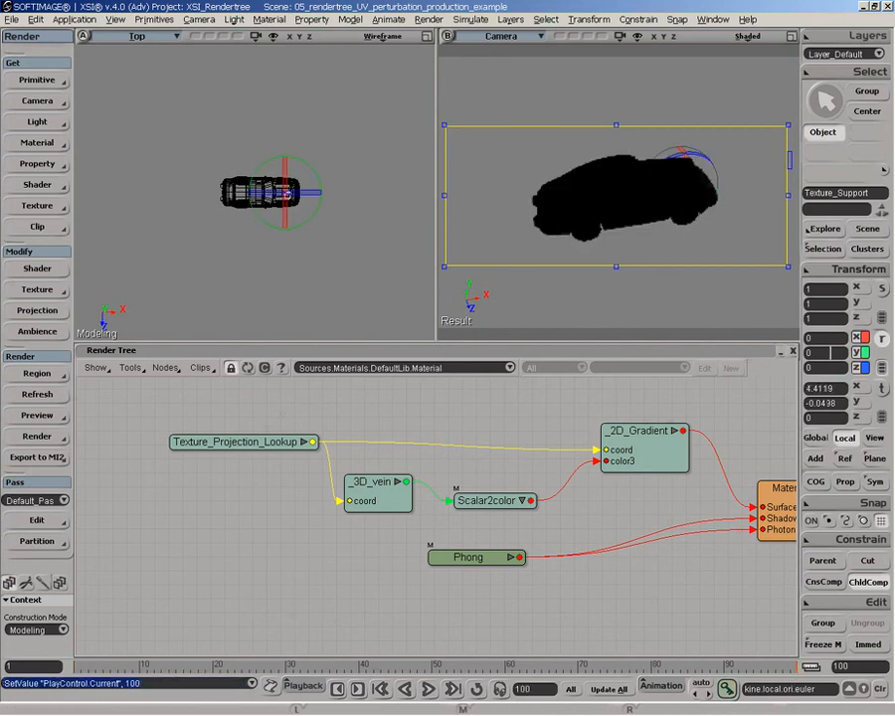
mouse_move(680, 152)
left_mouse_down()
mouse_move(701, 206)
mouse_move(698, 190)
left_mouse_up()
key("ctrl+z")
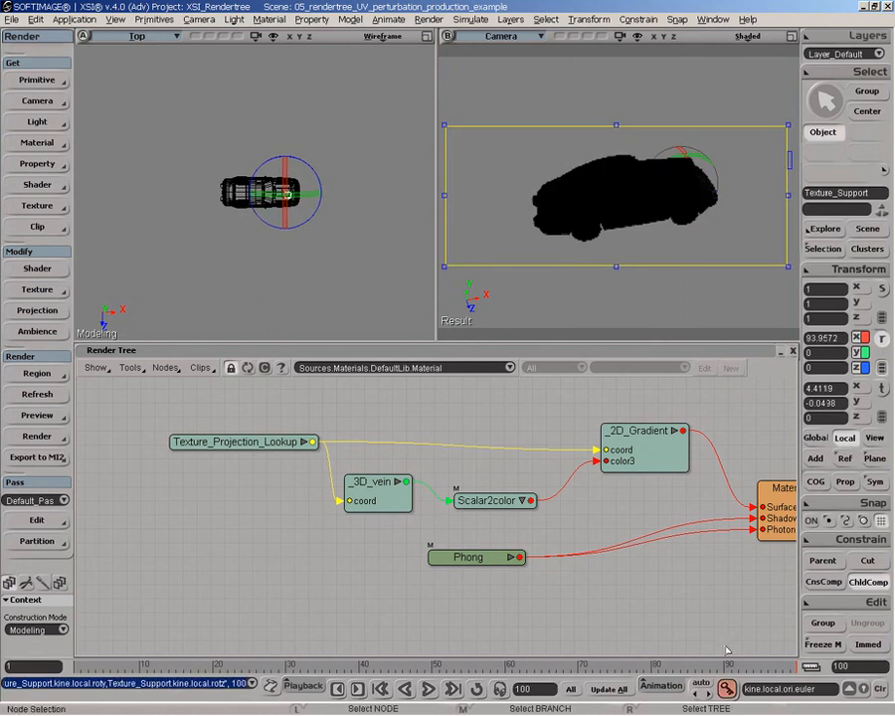
Scrub the timeline back to frame 49 and step forward to frame 54 to examine the animated vein pattern on the car
left_click(557, 666)
mouse_move(557, 666)
left_mouse_down()
mouse_move(323, 654)
mouse_move(441, 655)
mouse_move(358, 653)
mouse_move(418, 653)
left_mouse_up()
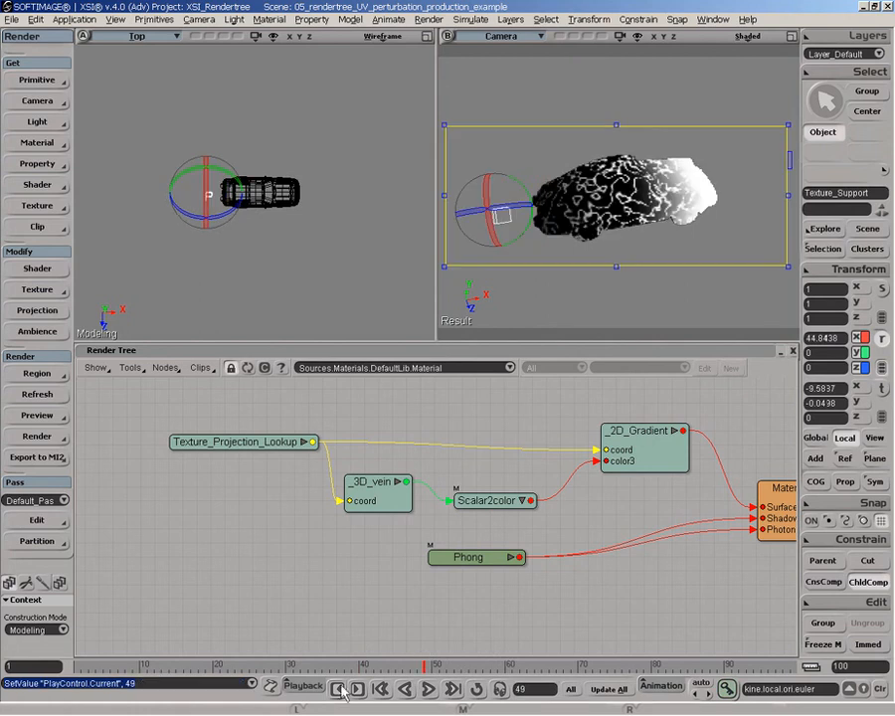
left_click(356, 688)
left_click(356, 687)
left_click(357, 688)
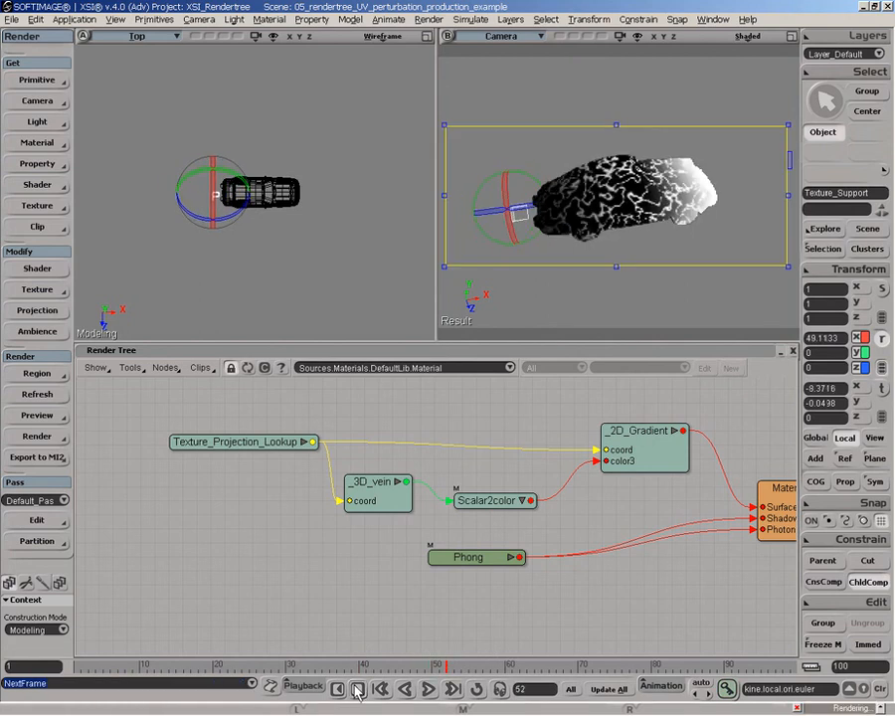
left_click(356, 688)
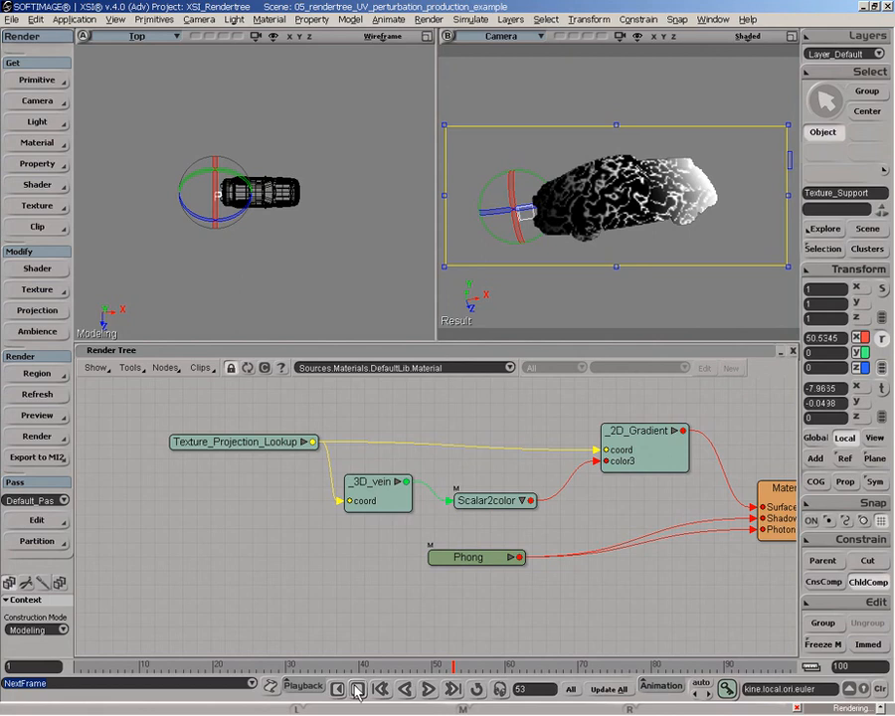
left_click(357, 688)
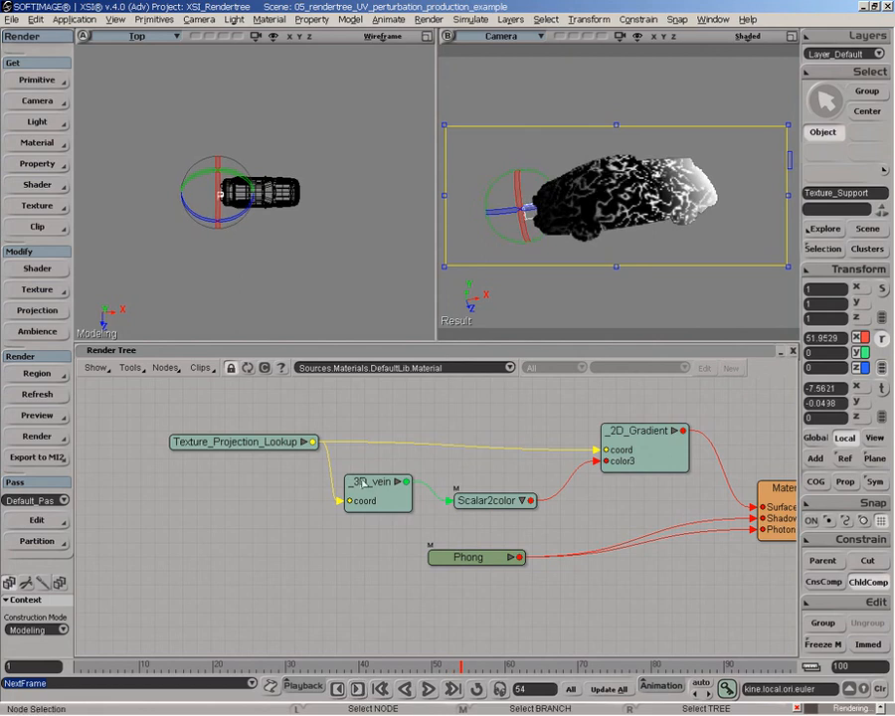
Shift the texture projection lookup, 3D vein, Scalar2color and 2D gradient nodes away from the material node to space out the render tree
left_click_drag(235, 440, 167, 422)
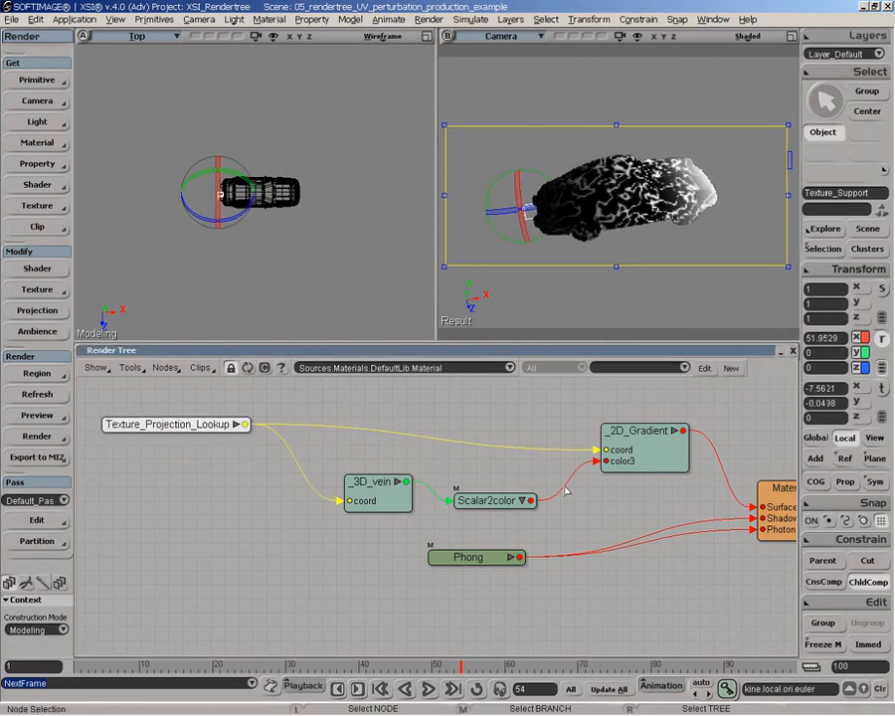
left_click_drag(612, 455, 562, 453)
left_click_drag(501, 504, 484, 495)
left_click_drag(372, 482, 316, 478)
left_click_drag(468, 492, 433, 487)
left_click_drag(603, 448, 605, 437)
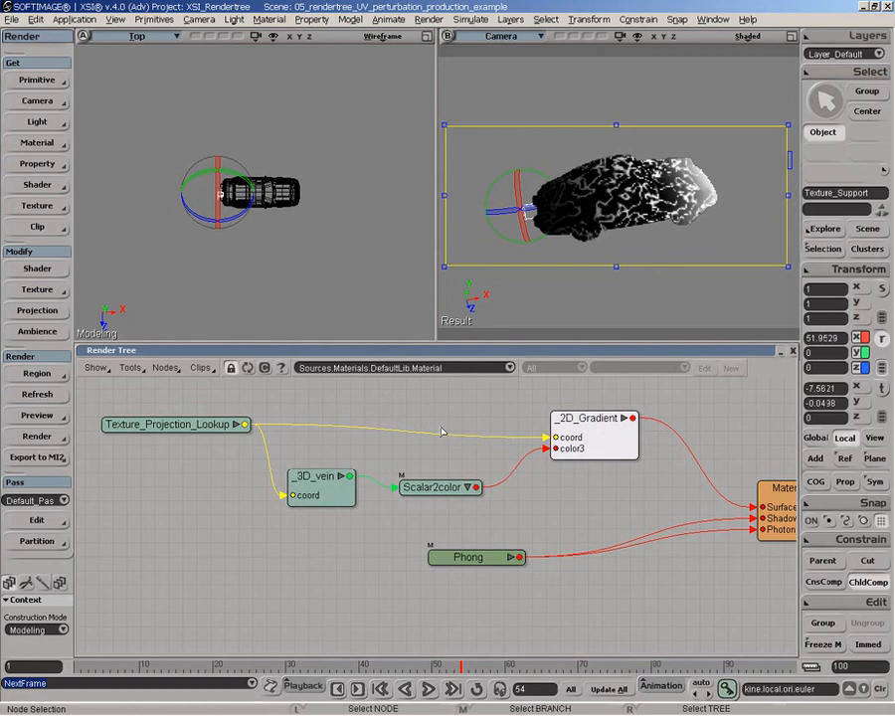